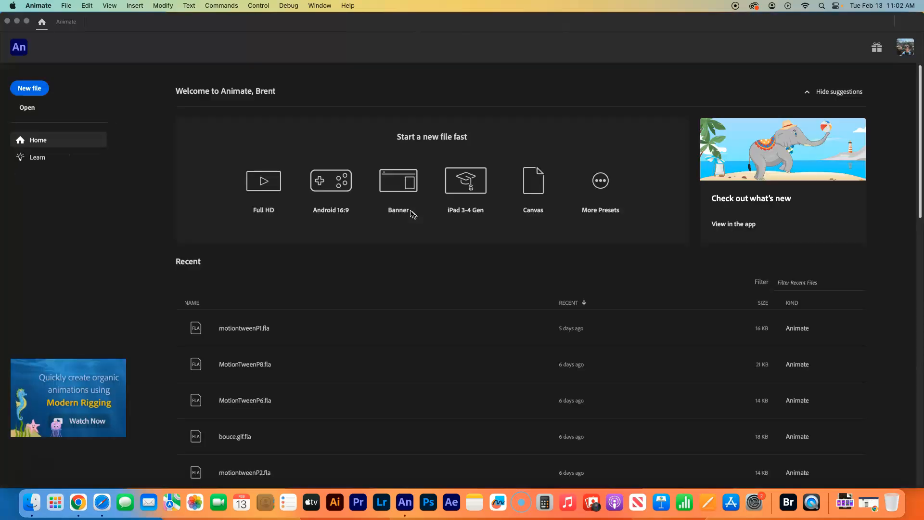
Create a new ActionScript 3.0 document 550 pixels wide and 200 pixels high
click(23, 89)
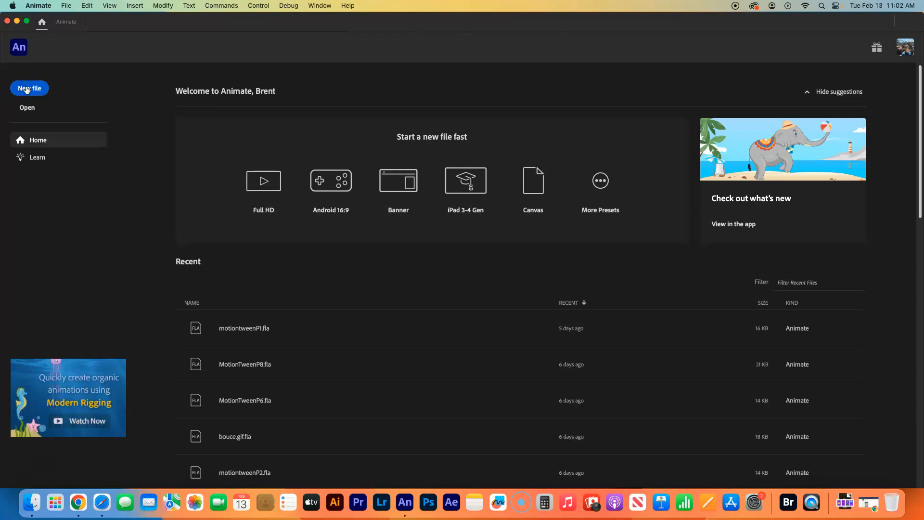
click(26, 89)
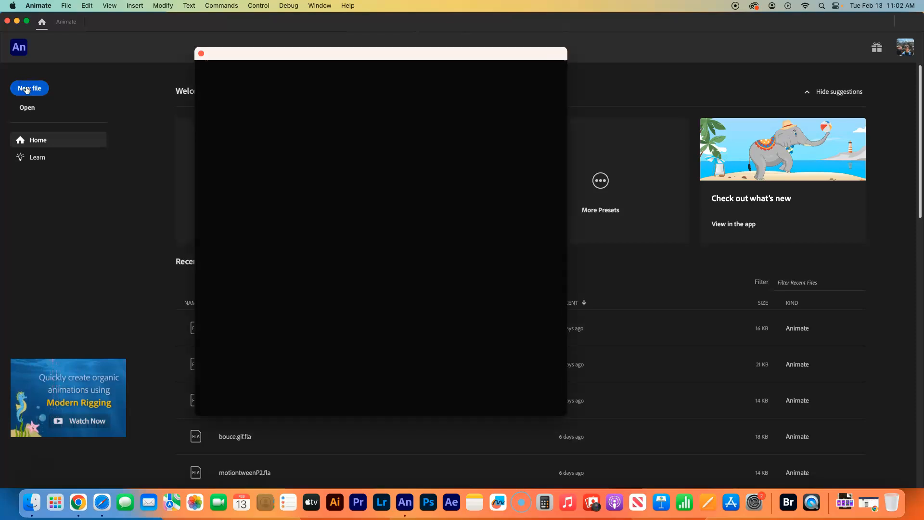
drag(484, 164, 460, 161)
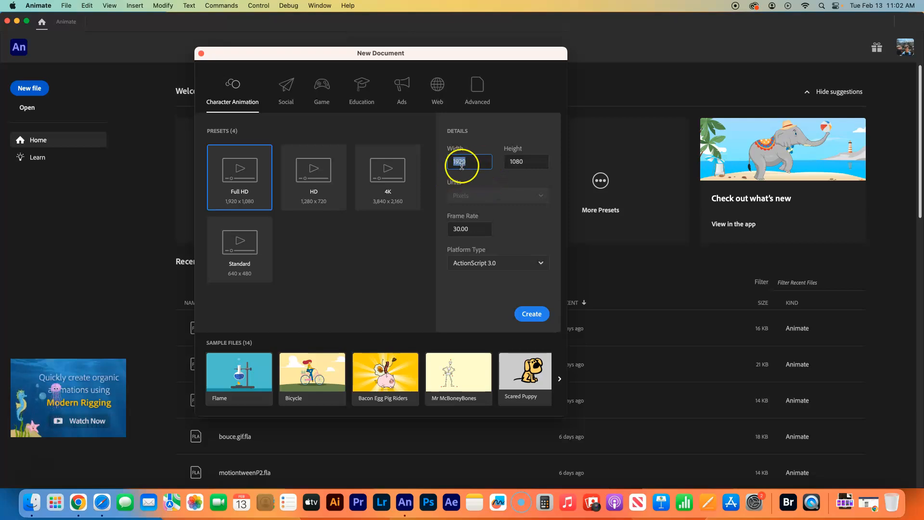
text(550)
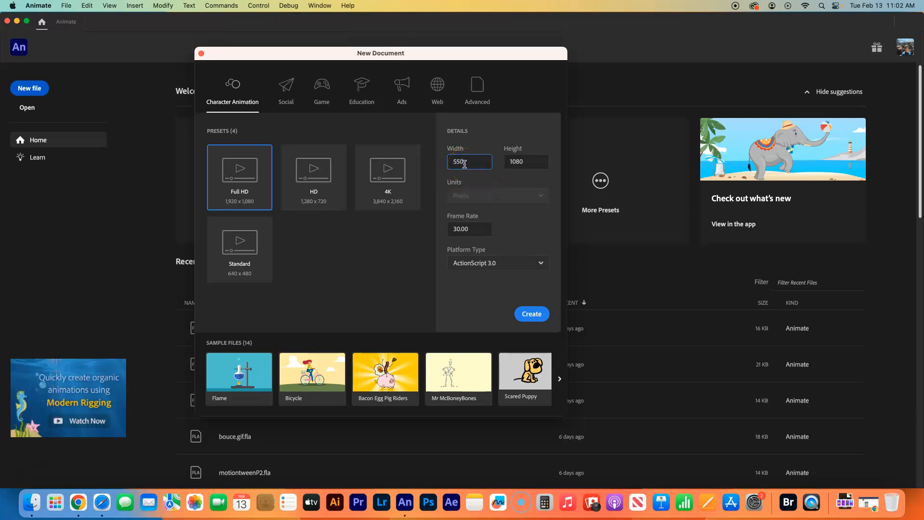
drag(530, 161, 510, 160)
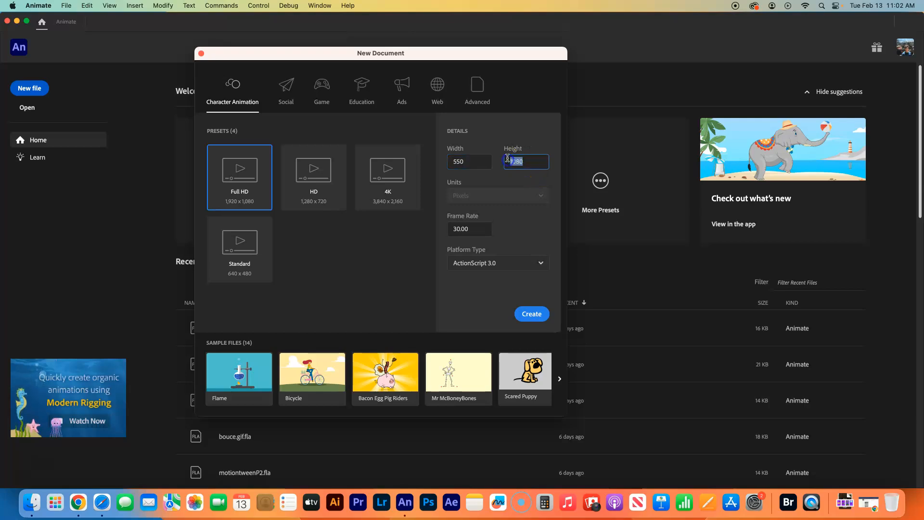
click(540, 315)
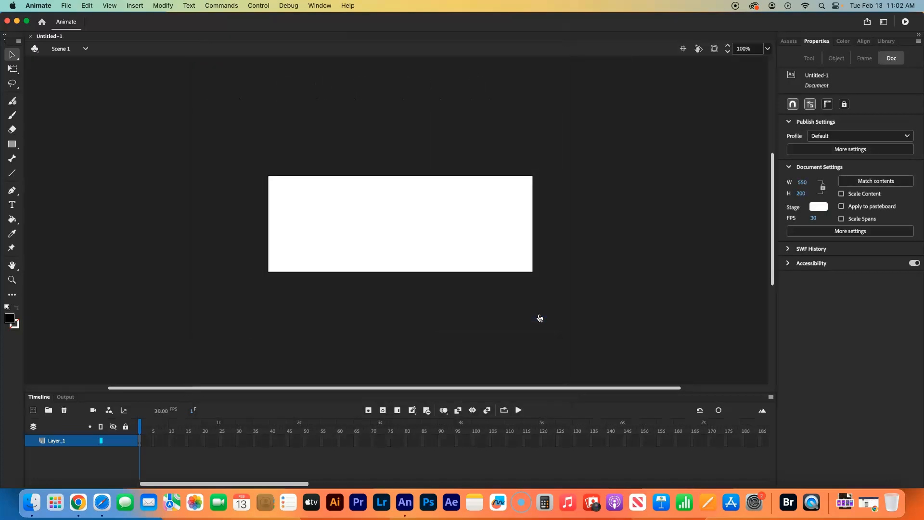
Show the rulers along the edges of the stage
click(768, 49)
click(793, 65)
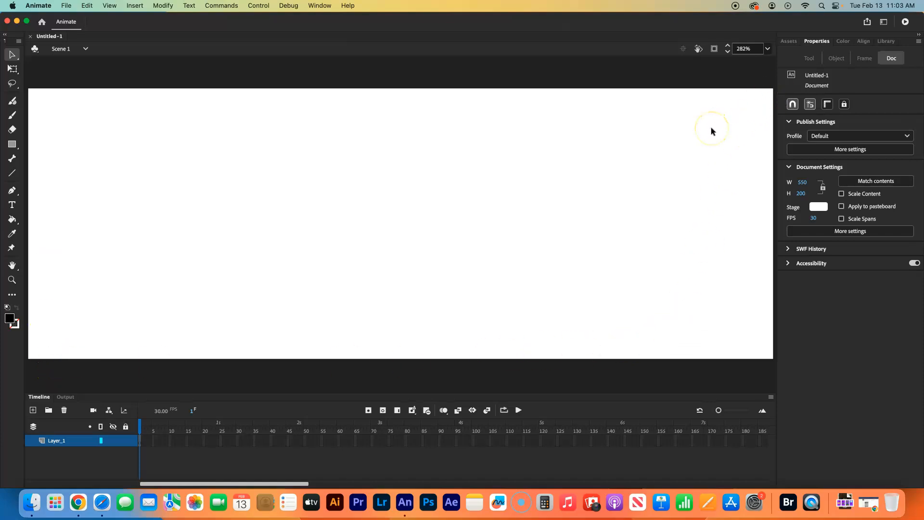
click(109, 6)
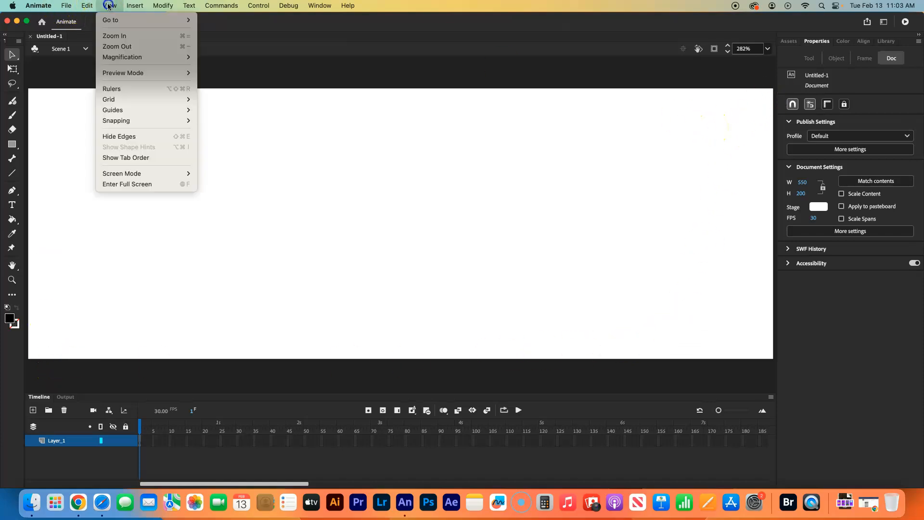
click(118, 91)
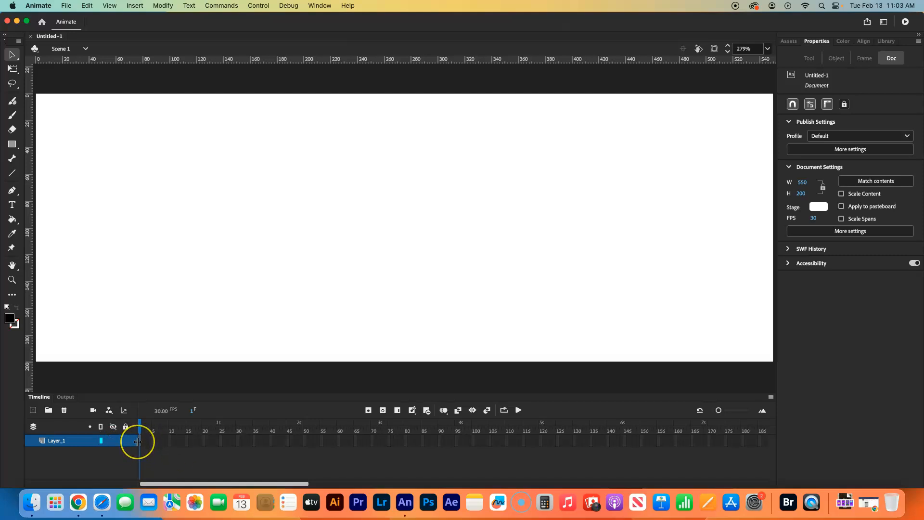
Set the Rectangle tool to a blue fill (#0000FF) with no stroke
click(13, 145)
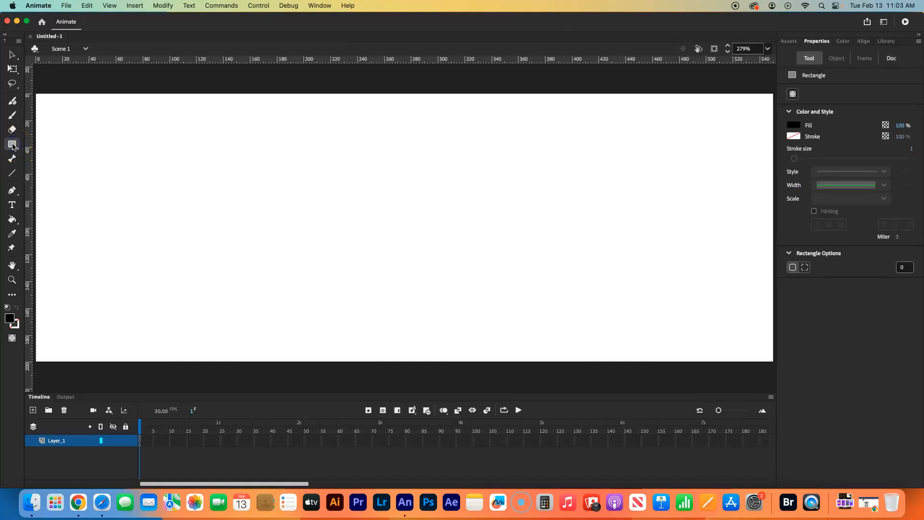
click(795, 126)
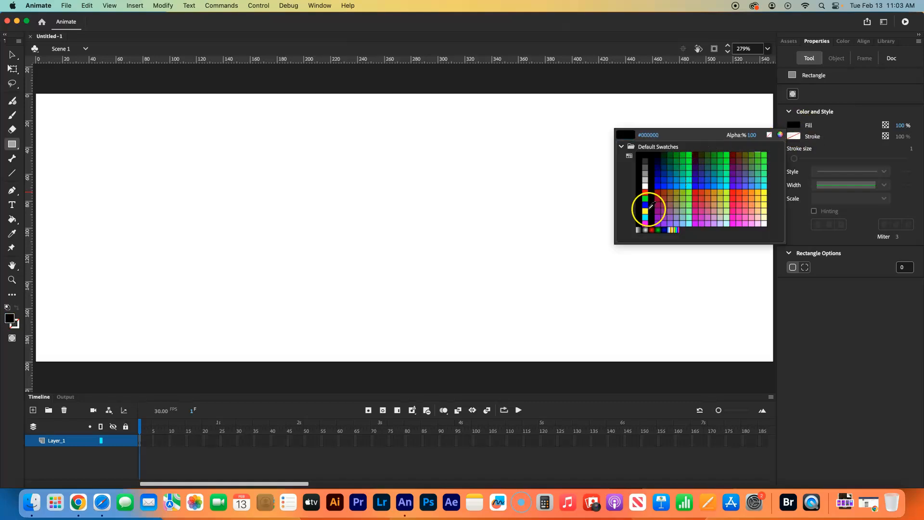
click(659, 186)
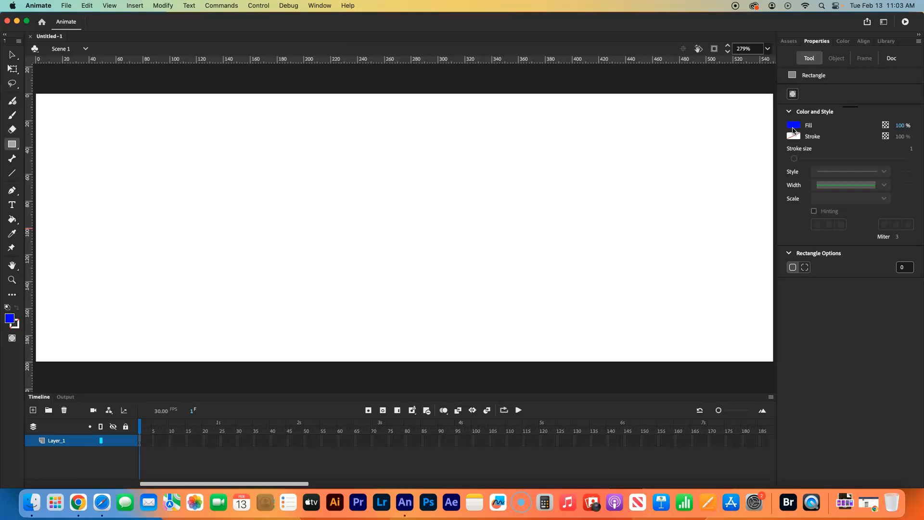
click(796, 137)
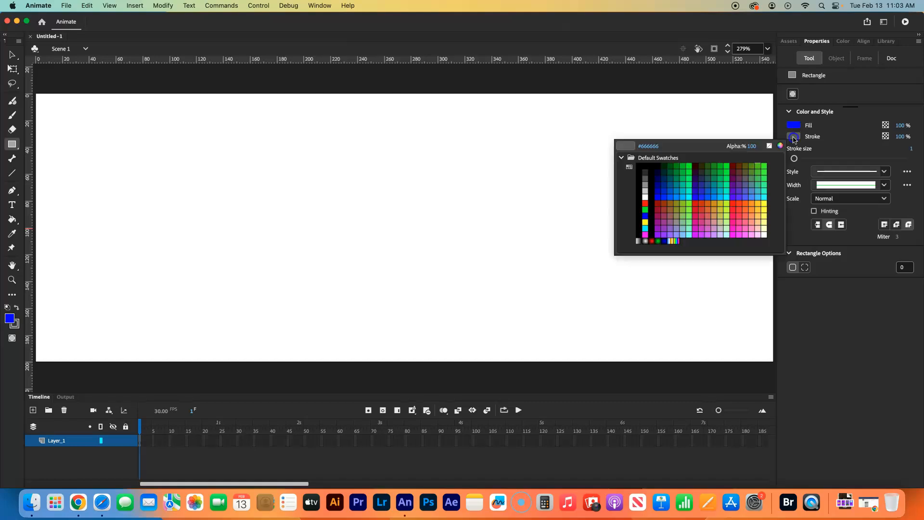
click(768, 146)
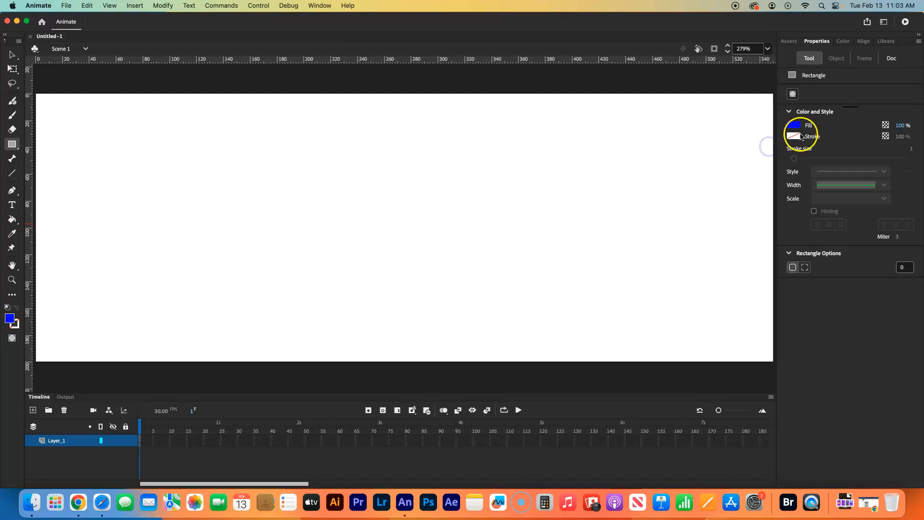
click(794, 136)
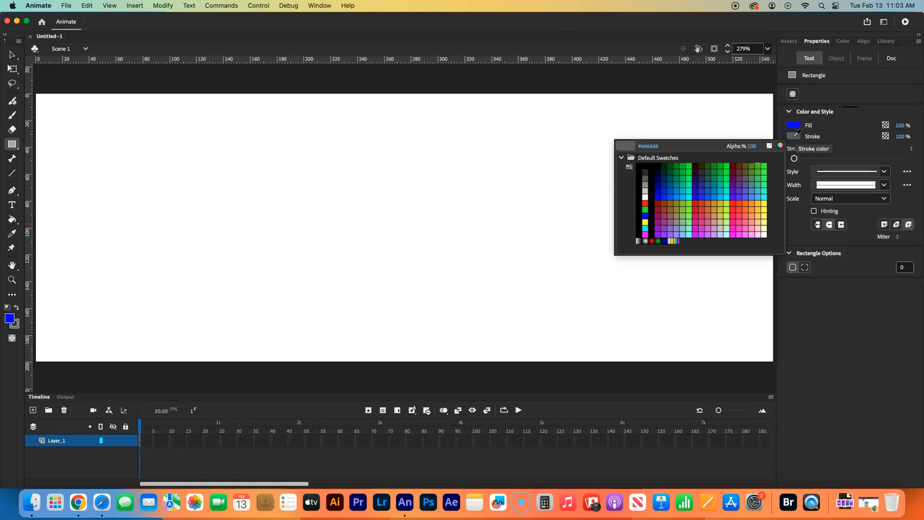
click(769, 145)
click(796, 137)
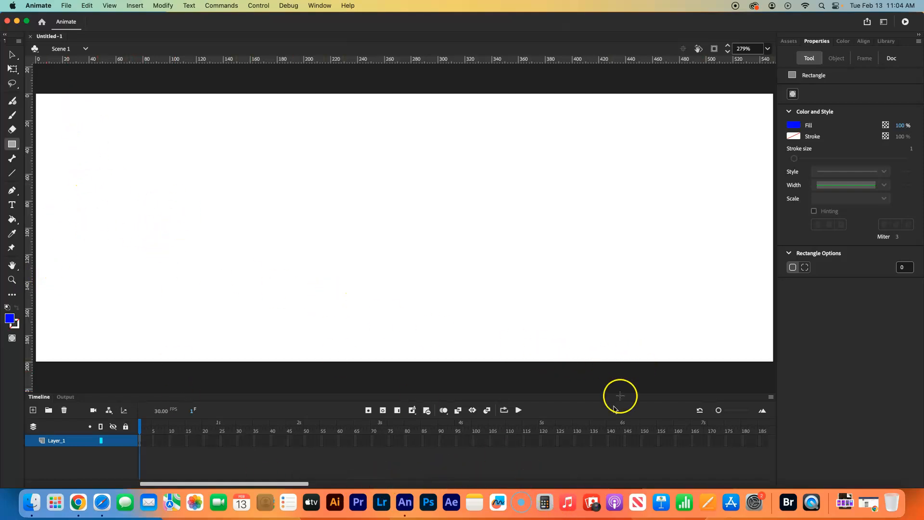
Switch to the Calculator, divide the 550-pixel stage width by 4 and close it again
click(545, 503)
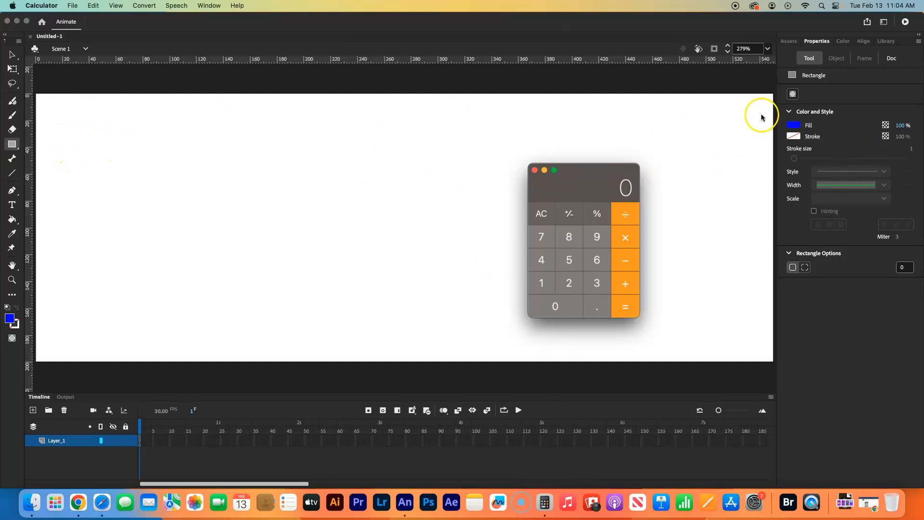
click(569, 260)
click(559, 303)
click(627, 215)
click(543, 253)
click(622, 306)
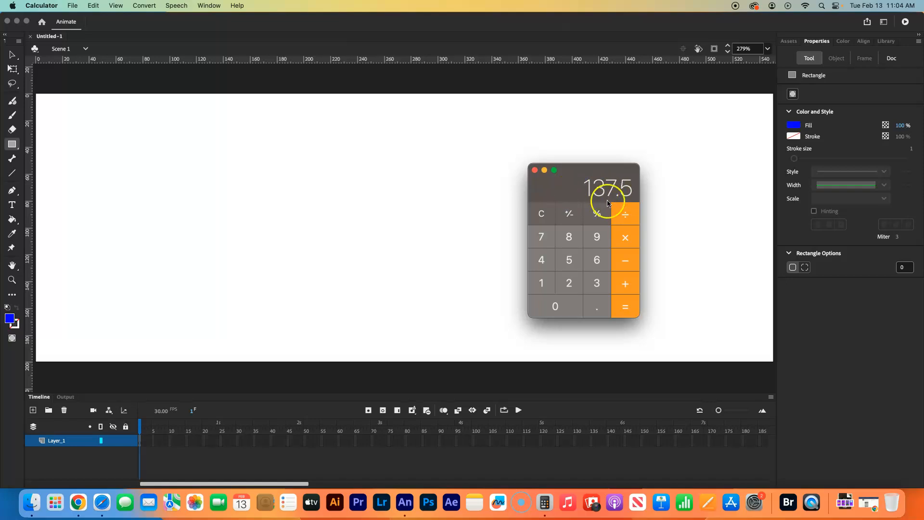
click(535, 171)
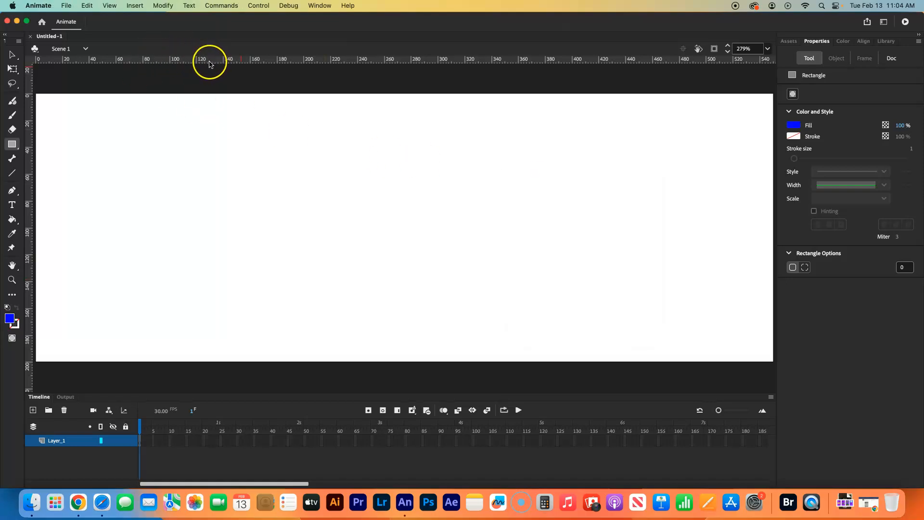
Draw a blue rectangle without stroke, about 128 by 195 pixels, at the left end of the stage, leaving a thin white margin
click(13, 147)
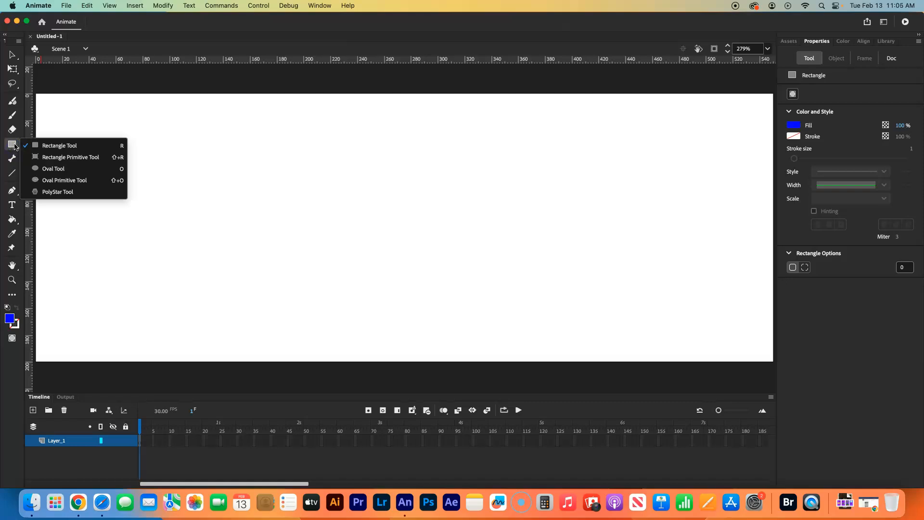
click(11, 143)
click(794, 125)
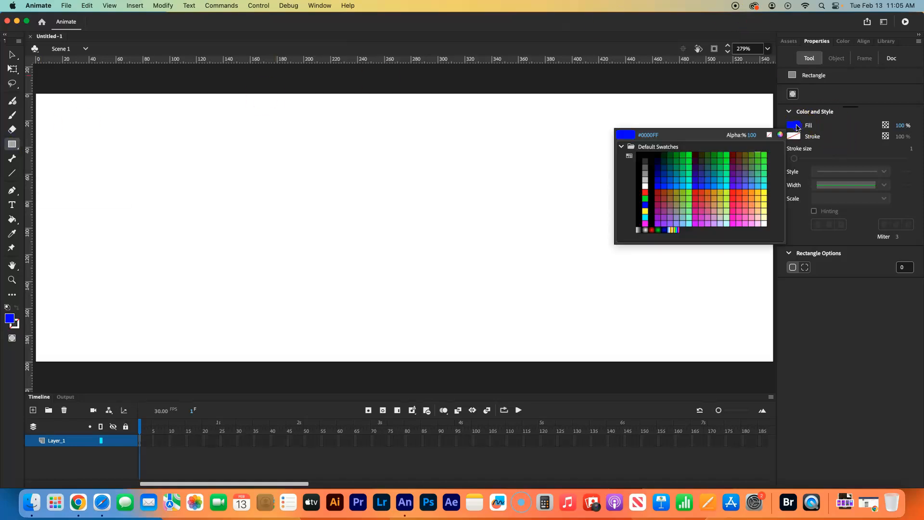
click(645, 204)
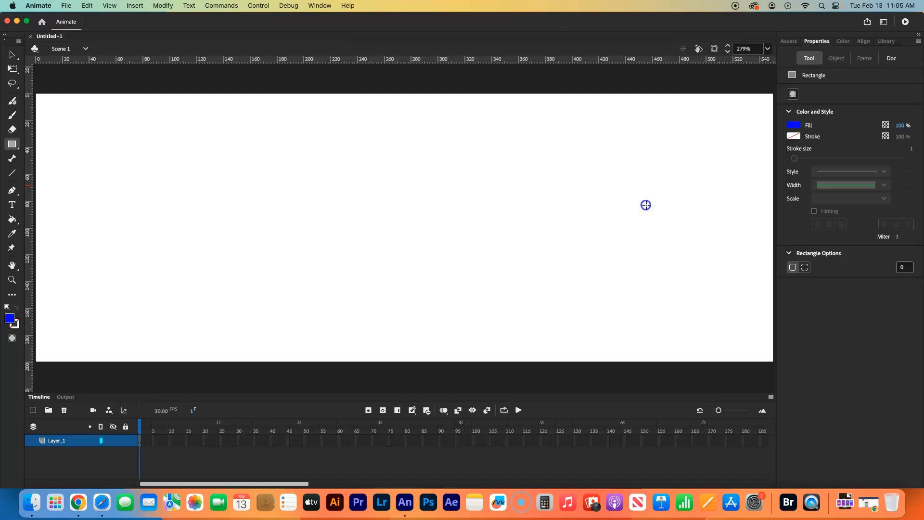
click(797, 136)
click(769, 146)
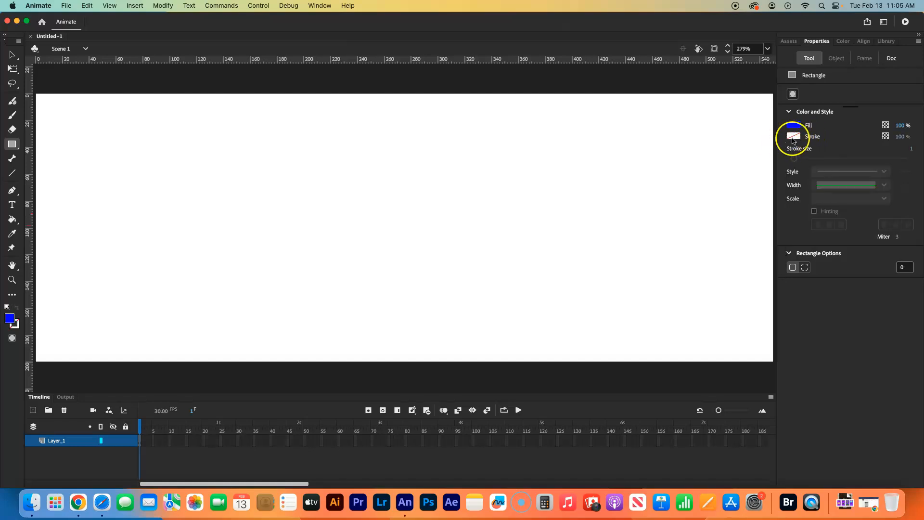
click(793, 140)
click(767, 144)
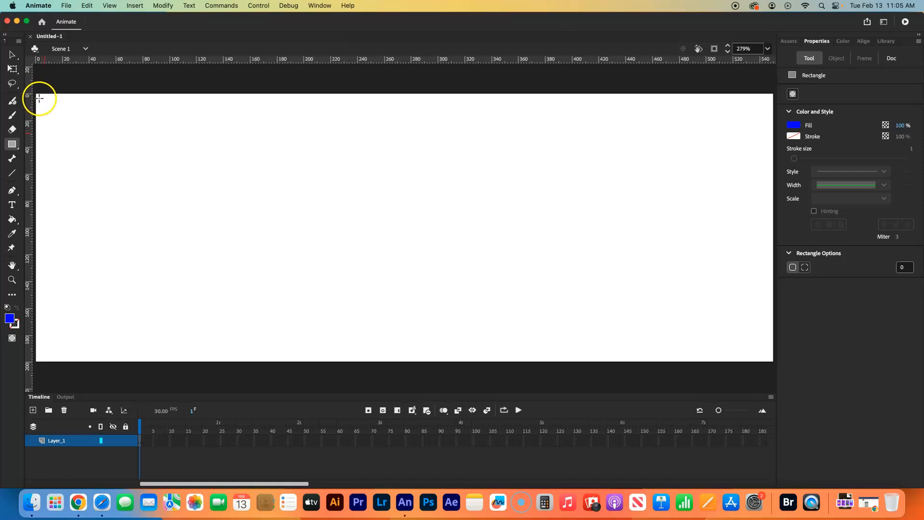
mouse_move(38, 97)
mouse_down()
mouse_move(84, 157)
mouse_move(211, 191)
mouse_move(210, 358)
mouse_up()
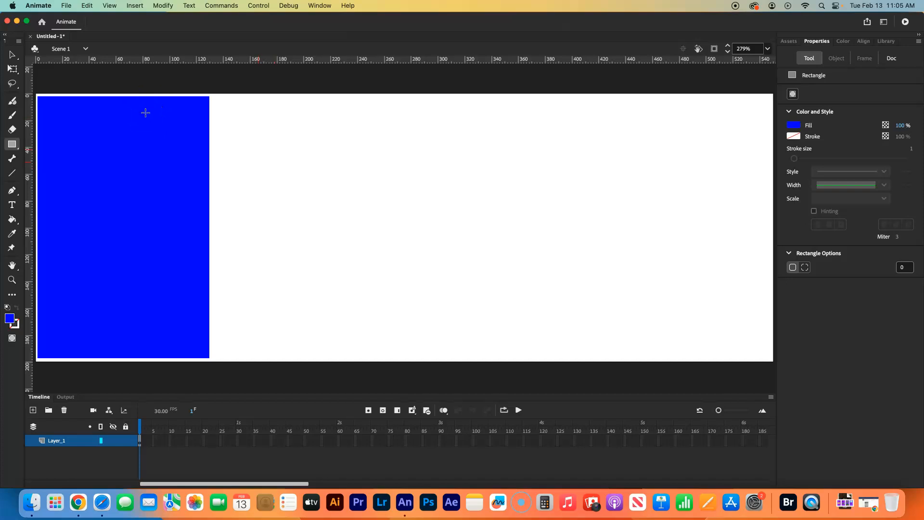
Duplicate the blue rectangle three times to make a row of four across the stage
click(12, 55)
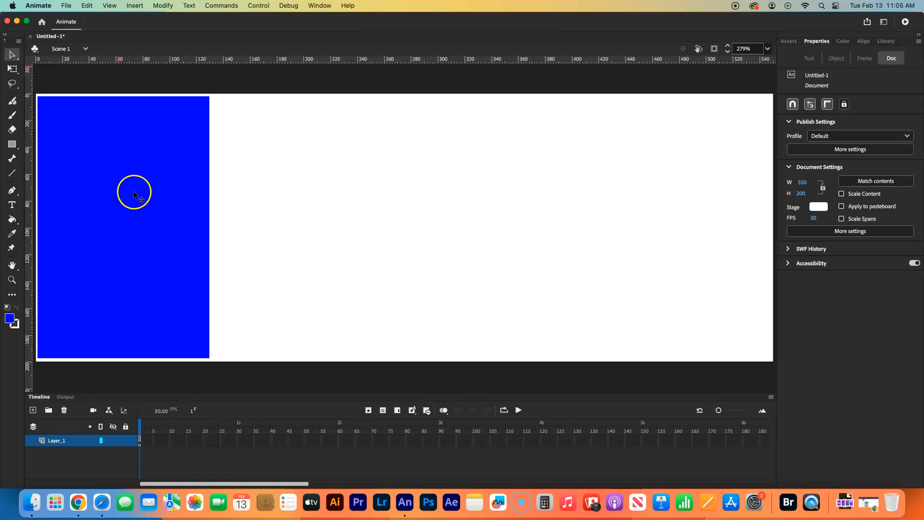
click(155, 200)
drag(155, 200, 308, 194)
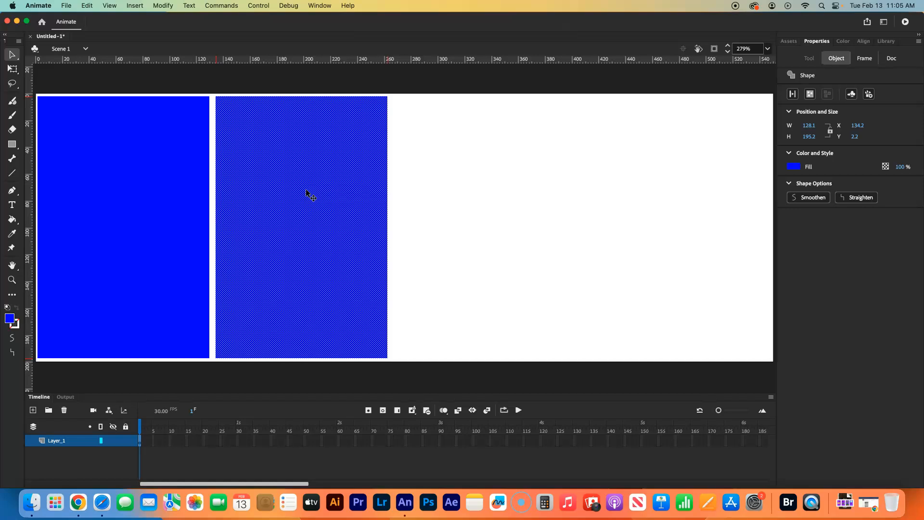
drag(305, 189, 697, 181)
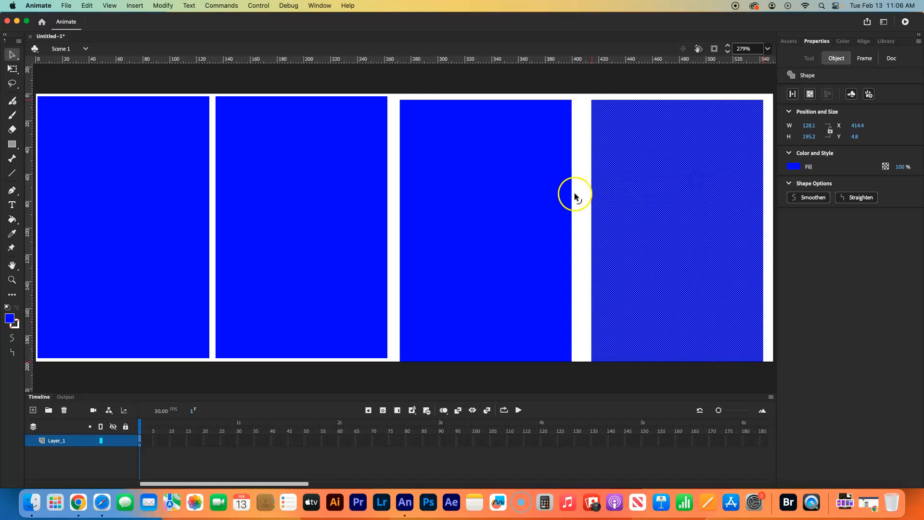
Align the four rectangles at Y 2.2 with even gaps, at about X 6, 142, 278 and 414
drag(510, 221, 524, 219)
drag(356, 217, 369, 215)
drag(190, 220, 194, 217)
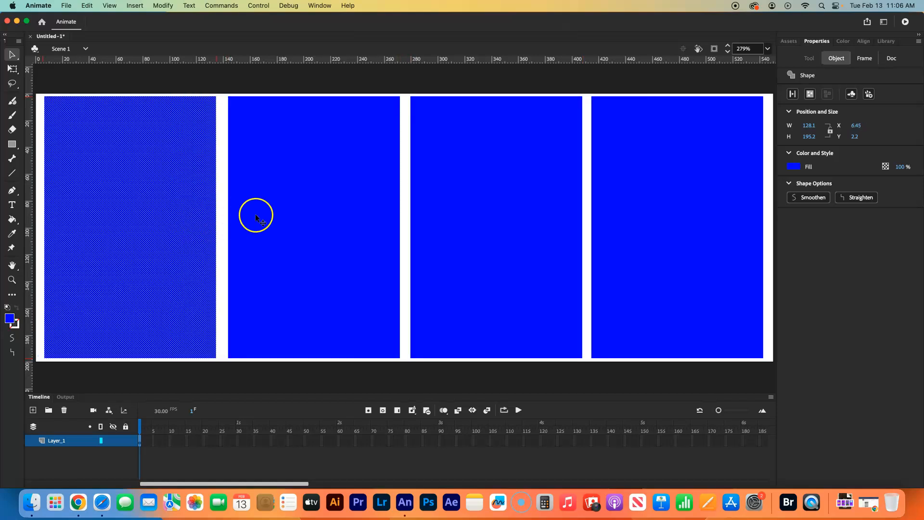
drag(273, 213, 274, 216)
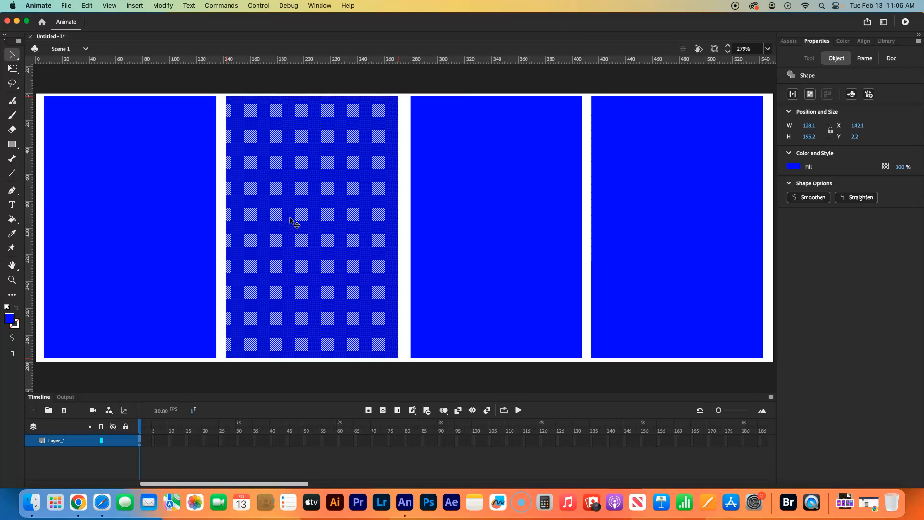
drag(450, 204, 448, 207)
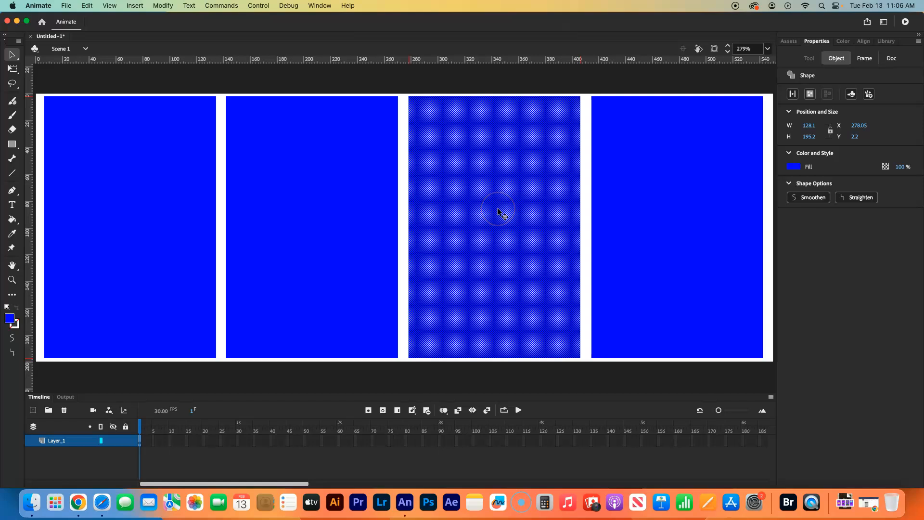
click(447, 72)
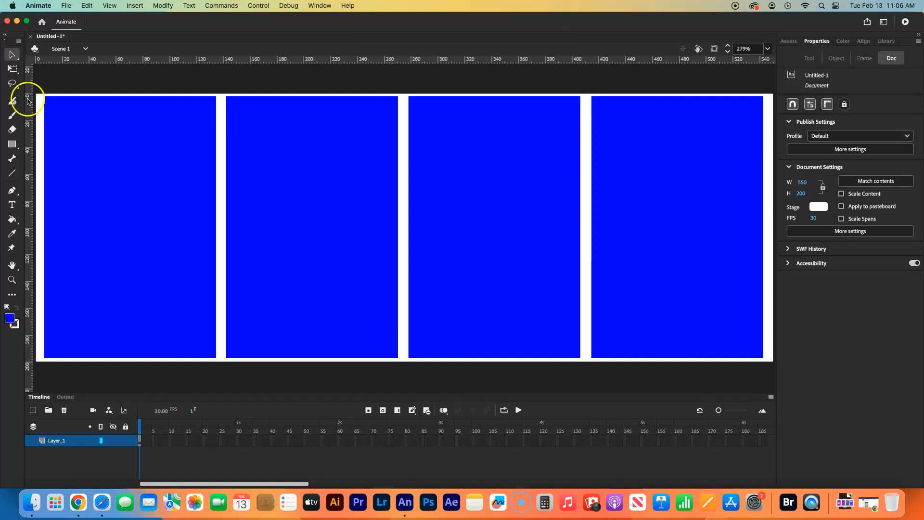
Choose the Classic Brush and set its fill color to white
click(12, 116)
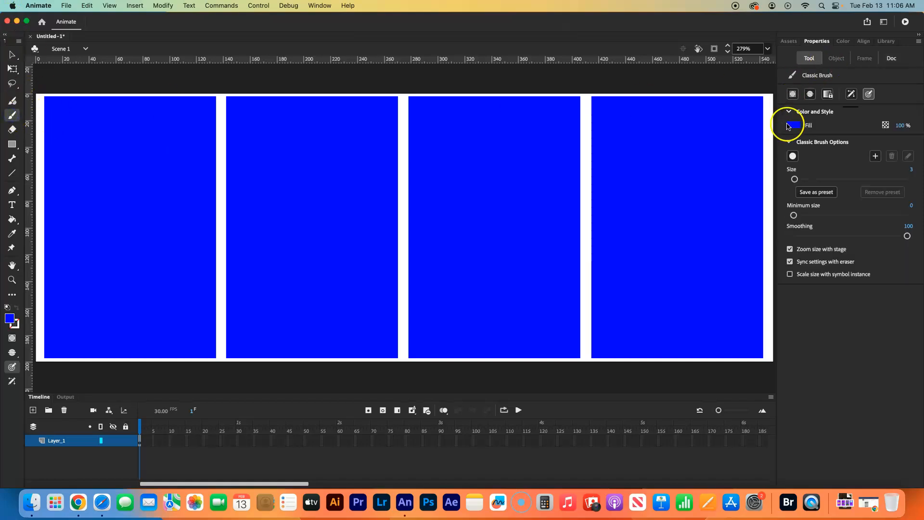
click(792, 125)
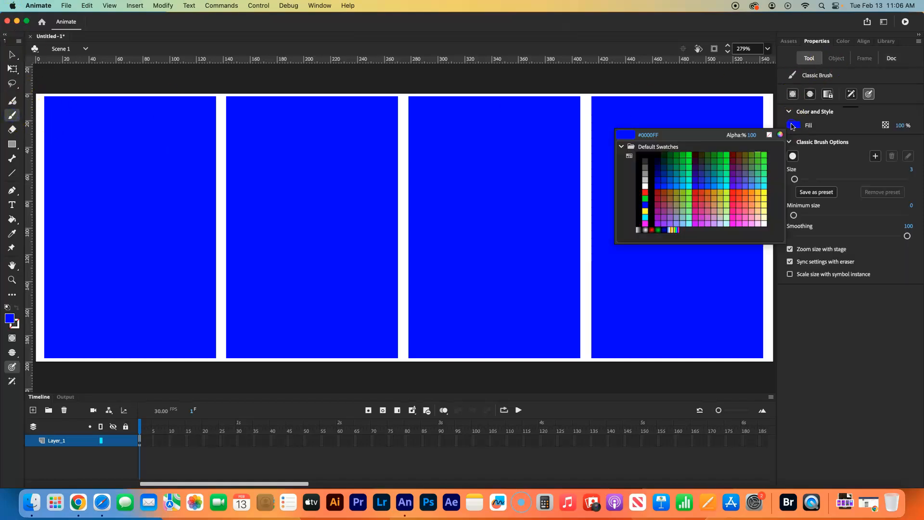
click(764, 223)
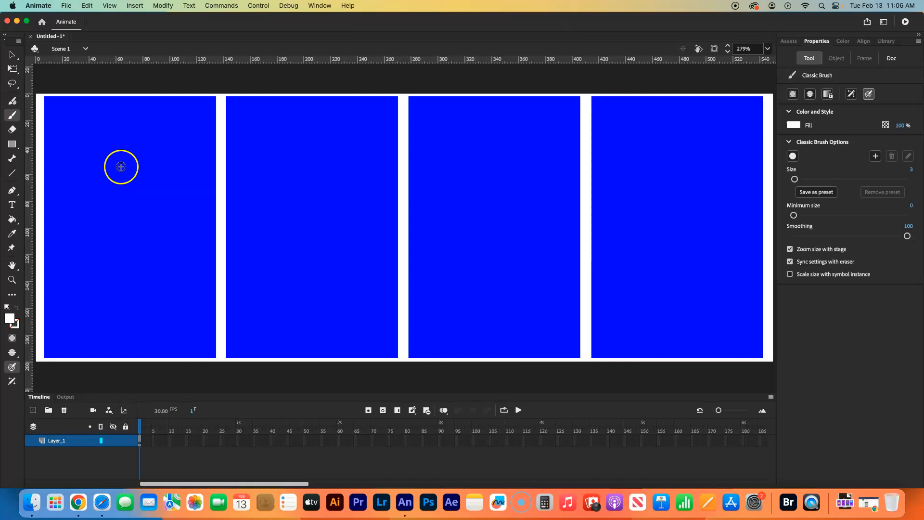
Draw a curling white wave with a stick-figure surfer inside its curl on the first panel
mouse_move(94, 196)
mouse_down()
mouse_move(113, 161)
mouse_move(138, 142)
mouse_move(167, 140)
mouse_move(180, 160)
mouse_move(150, 158)
mouse_move(135, 197)
mouse_up()
drag(190, 234, 191, 235)
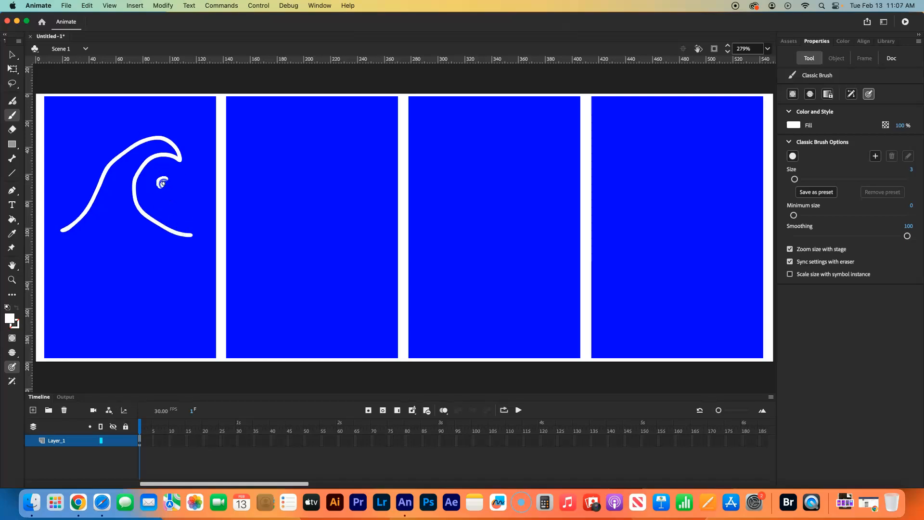
drag(161, 183, 163, 184)
drag(175, 218, 159, 197)
drag(173, 196, 173, 196)
Set the brush size to 1 and draw a narrow surfboard under the surfer's feet
click(795, 179)
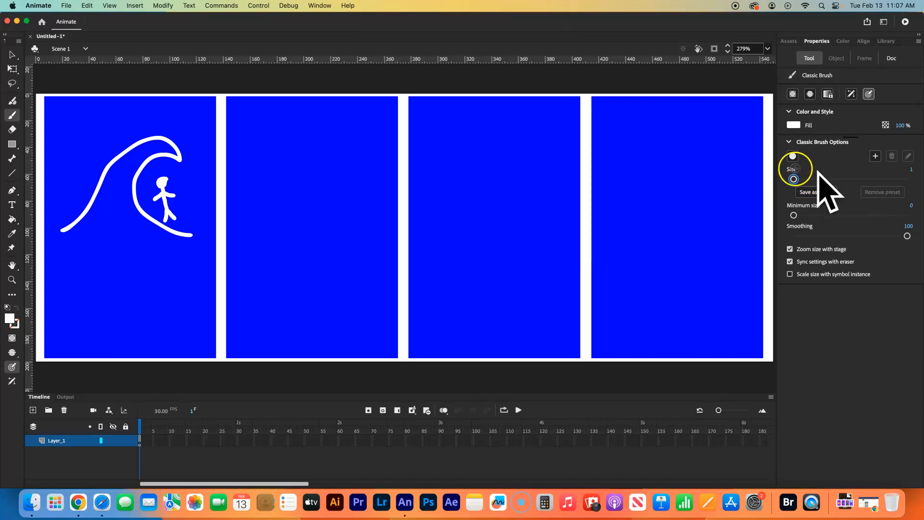
drag(156, 218, 158, 216)
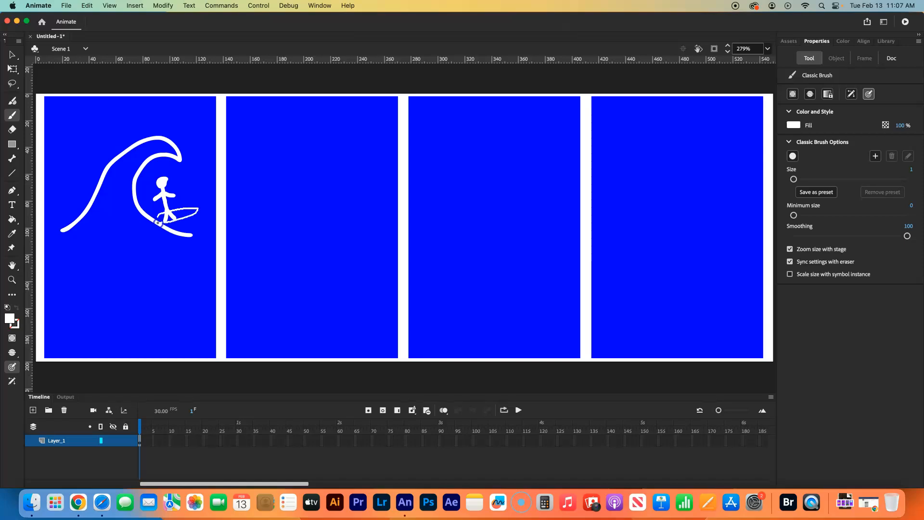
drag(164, 218, 165, 219)
Set the brush to size 4 and red #CC0000, and draw an airplane outline pointing upward on the second panel
drag(794, 179, 794, 180)
click(793, 125)
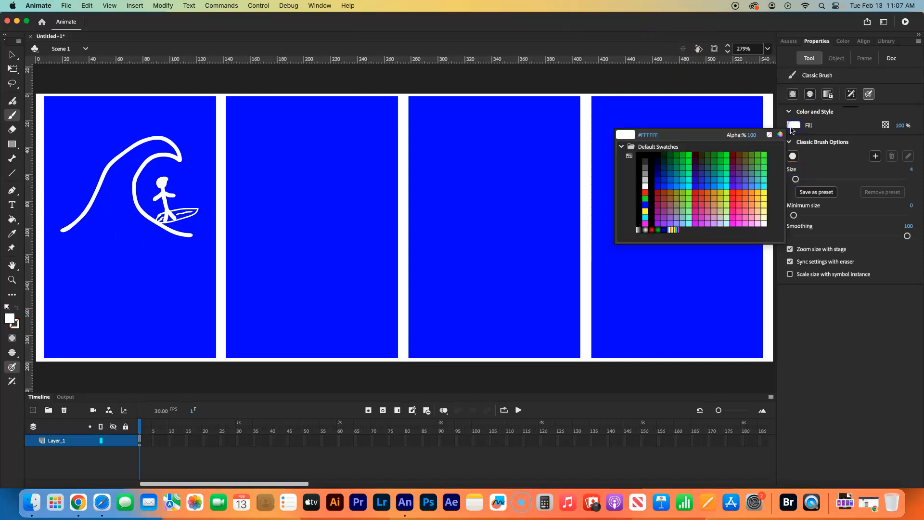
click(700, 194)
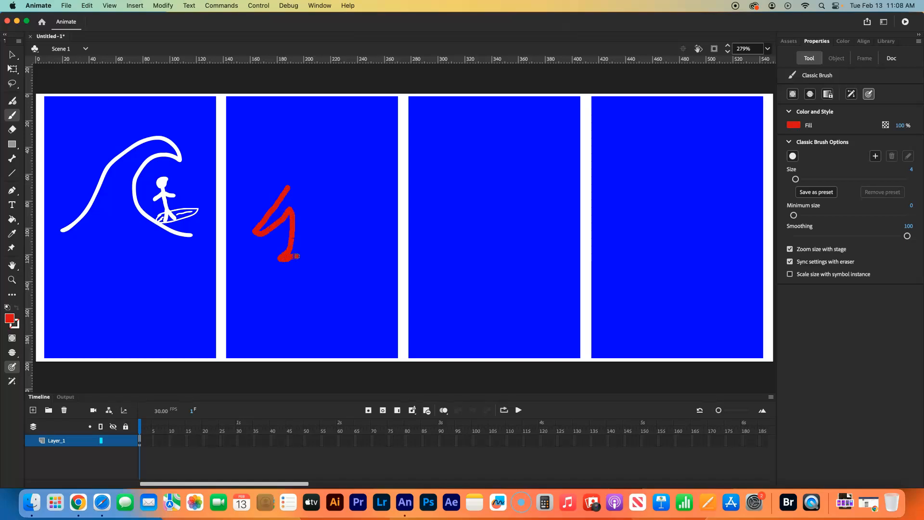
mouse_move(306, 254)
mouse_down()
mouse_move(303, 210)
mouse_move(348, 244)
mouse_move(345, 211)
mouse_move(308, 182)
mouse_move(269, 206)
mouse_up()
key(super+z)
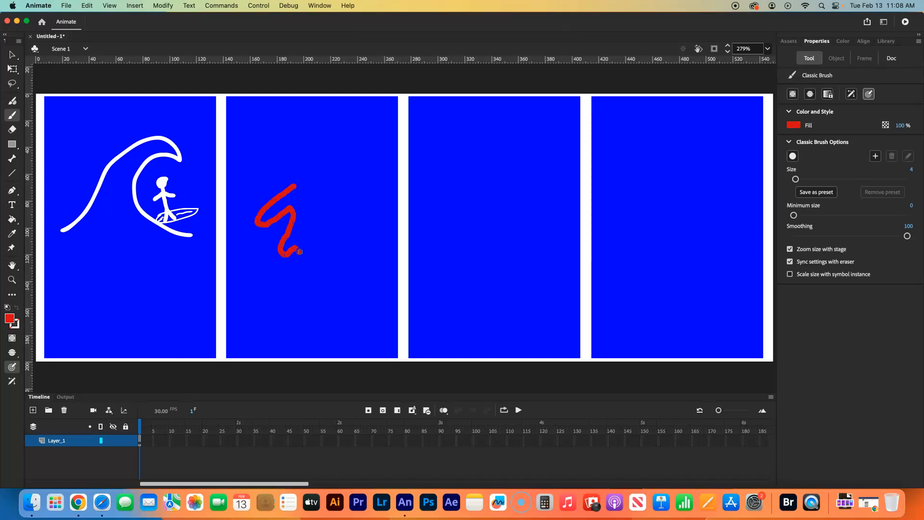
drag(302, 219, 315, 220)
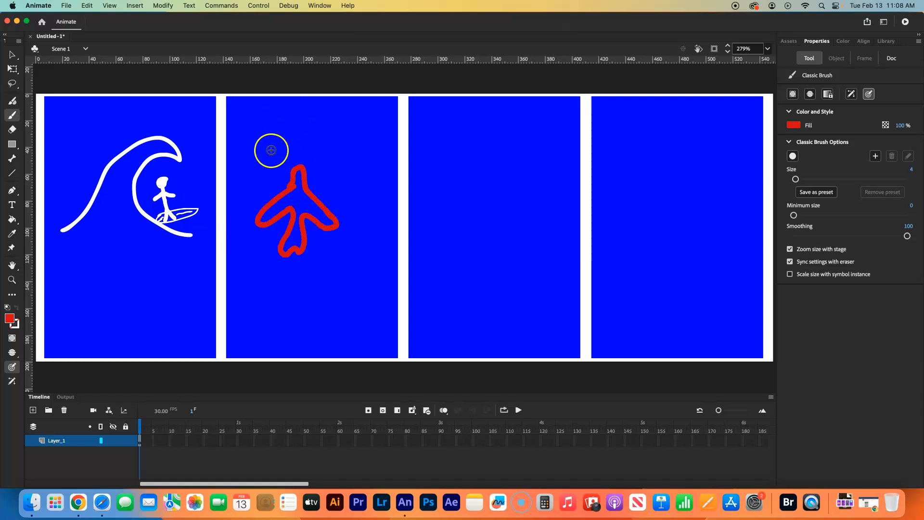
Draw three red stick figures in a row above the airplane on the second panel
drag(264, 137, 270, 137)
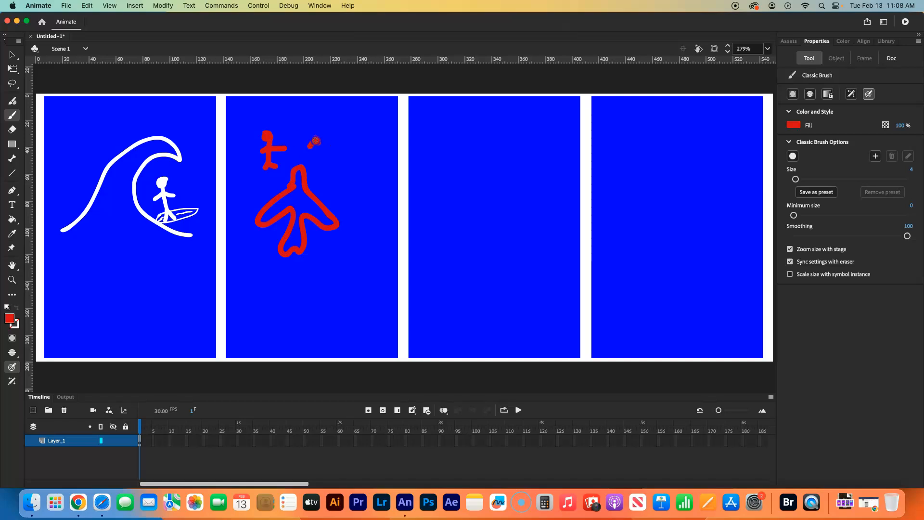
drag(314, 172, 335, 155)
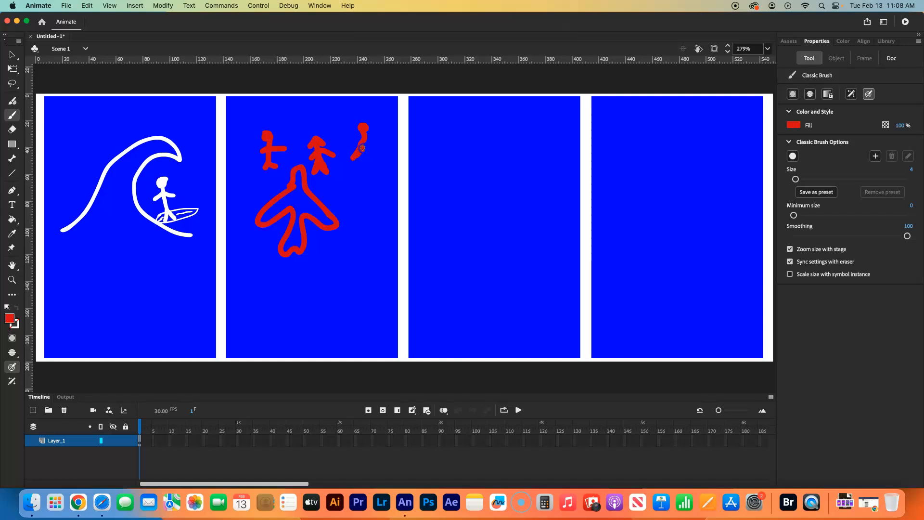
drag(371, 164, 371, 164)
Set the brush fill to dark red and draw a bowl with wavy steam lines and two short chopstick-like strokes above it on the third panel
click(794, 125)
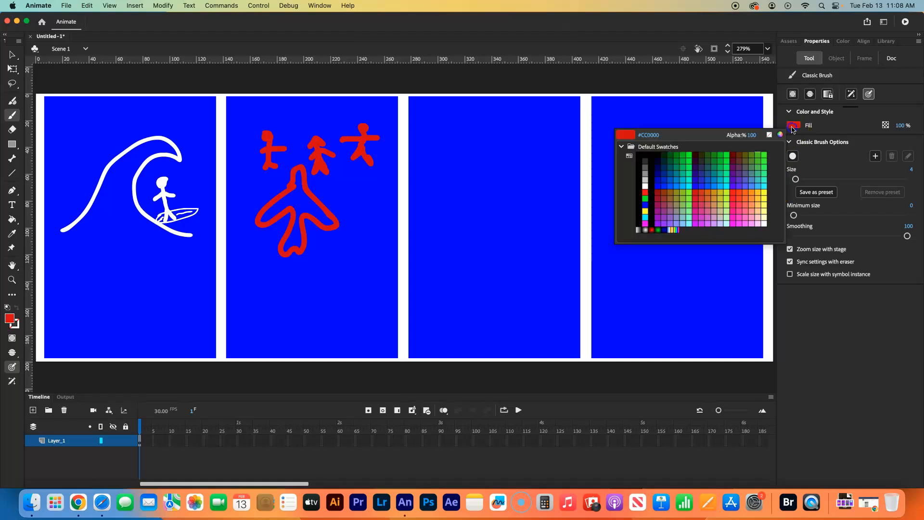
click(733, 155)
drag(454, 203, 454, 204)
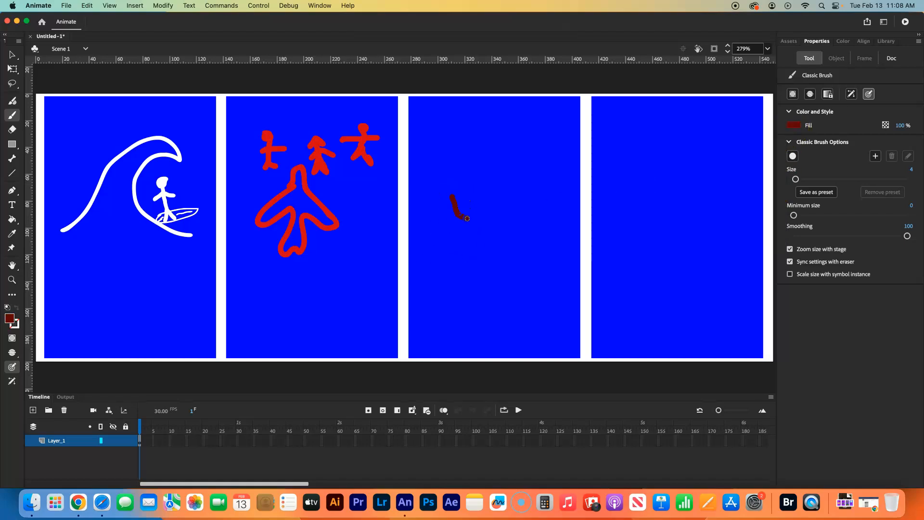
mouse_move(524, 194)
mouse_down()
mouse_move(493, 188)
mouse_move(524, 188)
mouse_up()
mouse_move(462, 174)
mouse_down()
mouse_move(460, 140)
mouse_move(478, 157)
mouse_move(478, 133)
mouse_up()
click(479, 164)
mouse_move(495, 175)
mouse_down()
mouse_move(499, 141)
mouse_move(519, 151)
mouse_up()
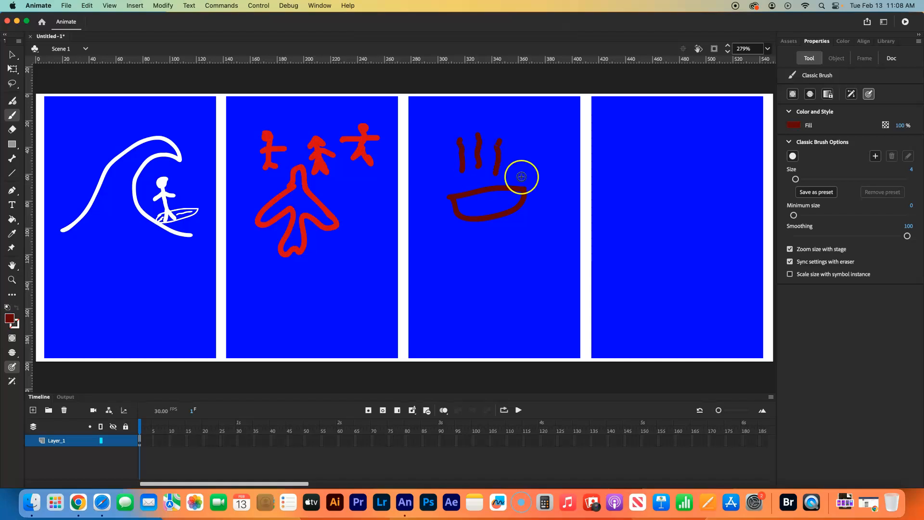
drag(455, 172, 458, 182)
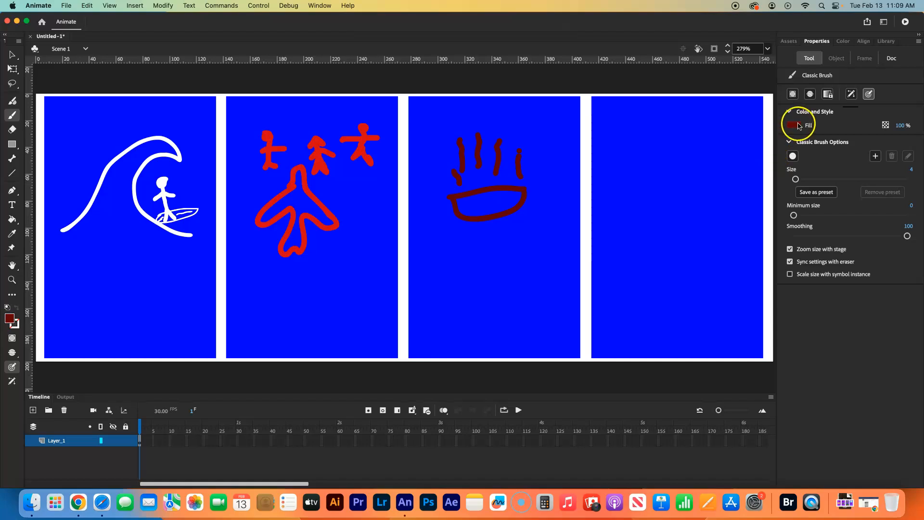
Set the brush fill to golden brown and draw noodles inside the bowl
click(799, 126)
click(675, 189)
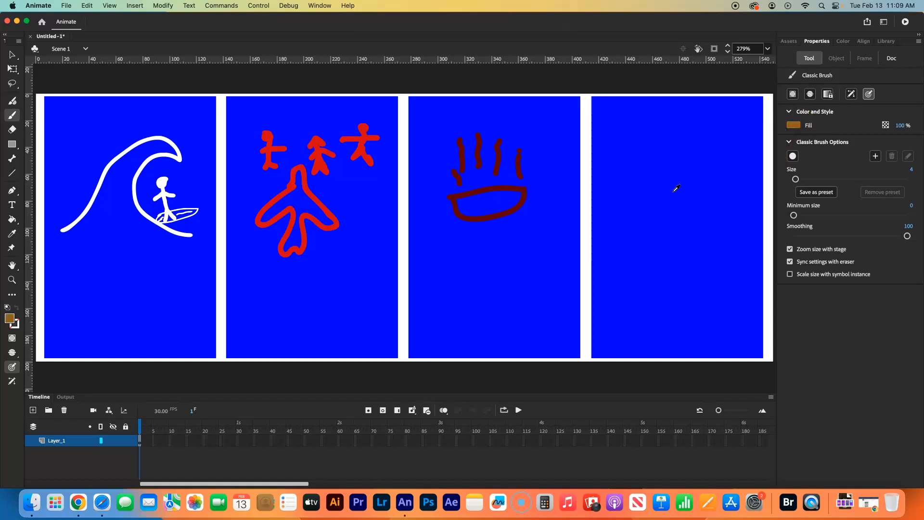
mouse_move(474, 200)
mouse_down()
mouse_move(492, 214)
mouse_move(508, 198)
mouse_move(463, 205)
mouse_up()
click(520, 198)
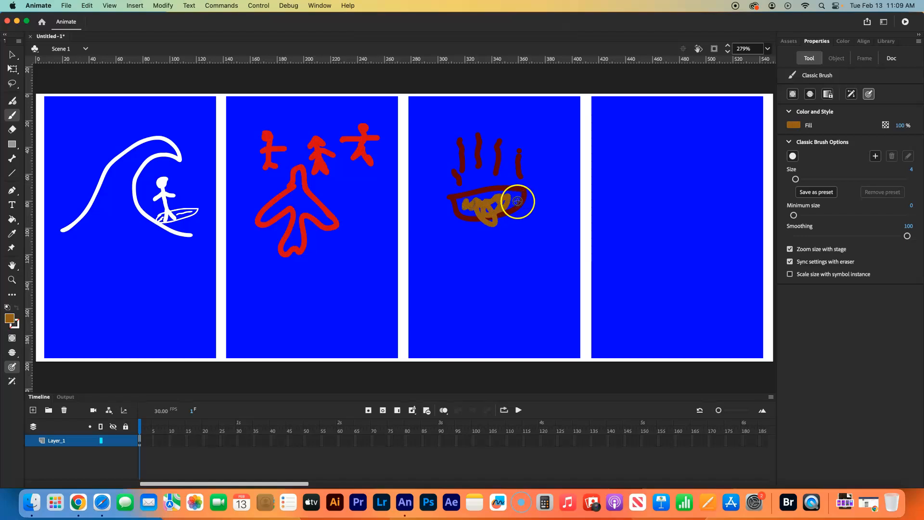
Set the brush fill to dark green and dab vegetable spots over the noodles in the bowl
click(794, 126)
click(767, 153)
drag(790, 126, 669, 161)
drag(499, 189, 493, 193)
click(489, 200)
click(465, 203)
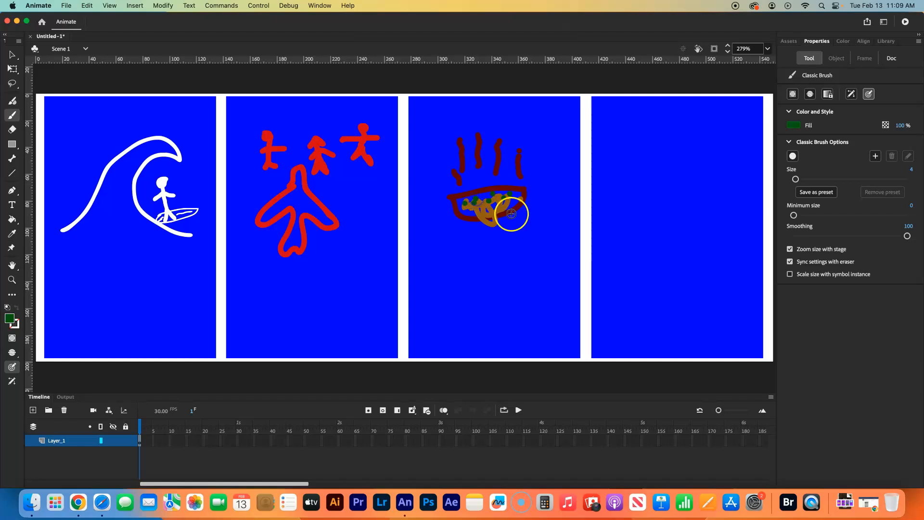
click(791, 156)
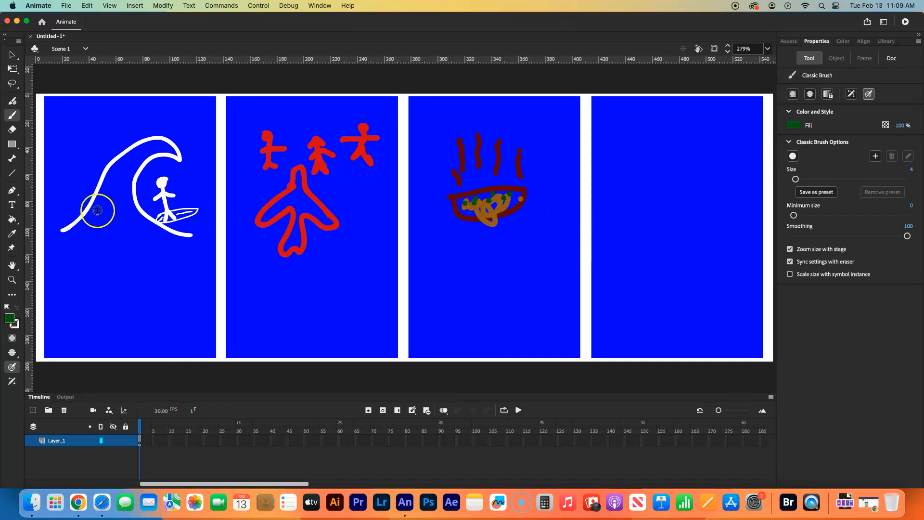
click(507, 224)
mouse_move(507, 224)
mouse_down()
mouse_move(458, 223)
mouse_move(481, 229)
mouse_move(506, 217)
mouse_move(486, 227)
mouse_up()
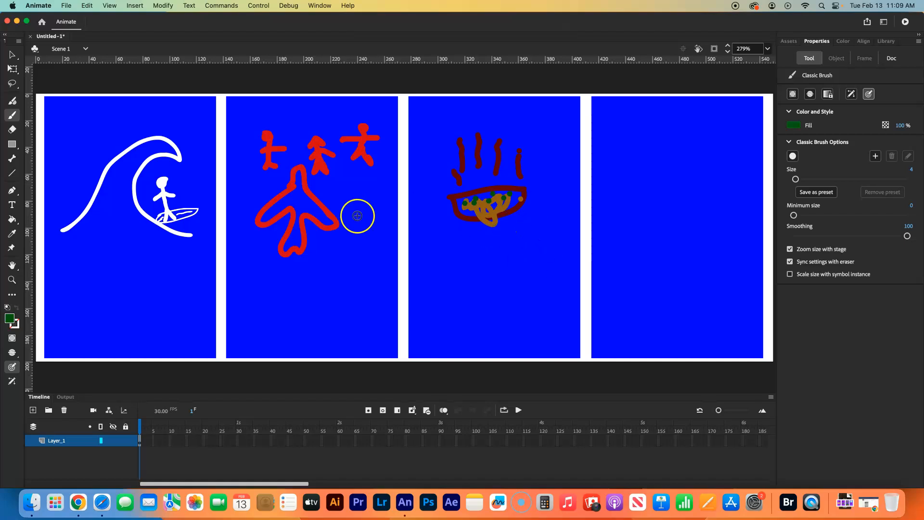
click(12, 234)
click(518, 257)
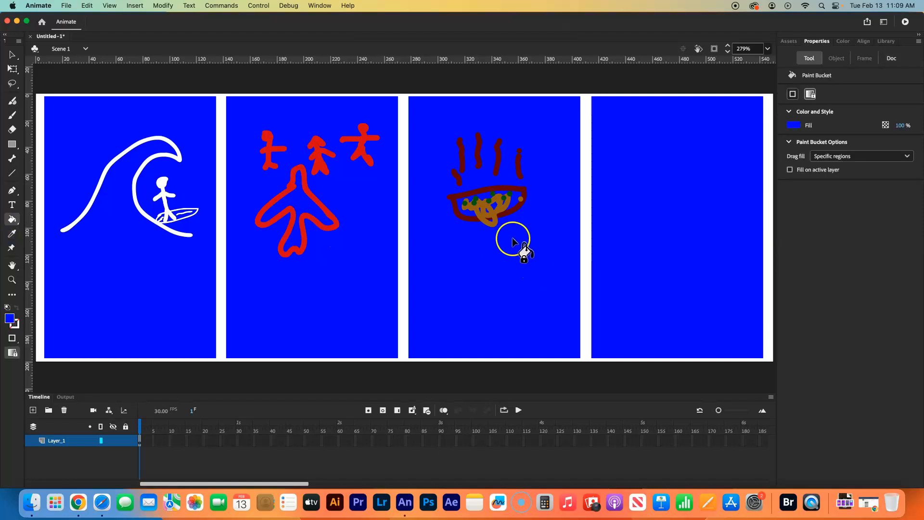
click(794, 125)
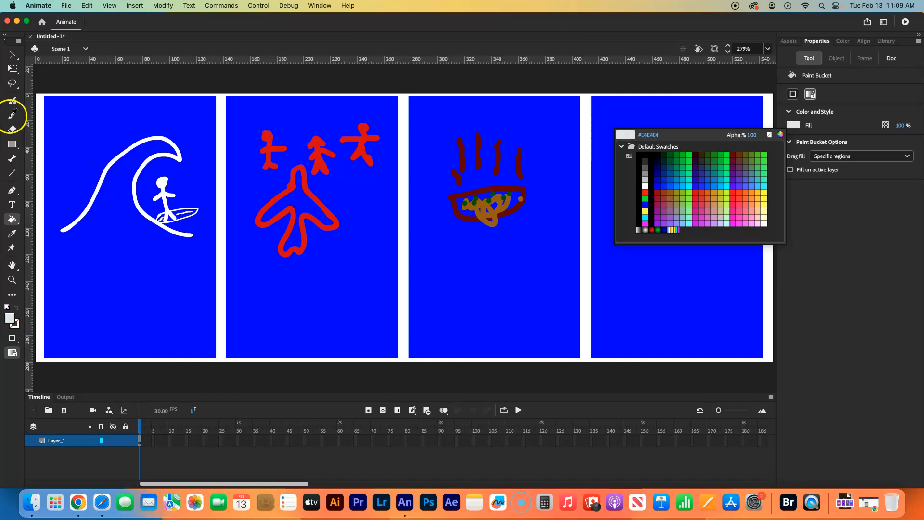
click(12, 115)
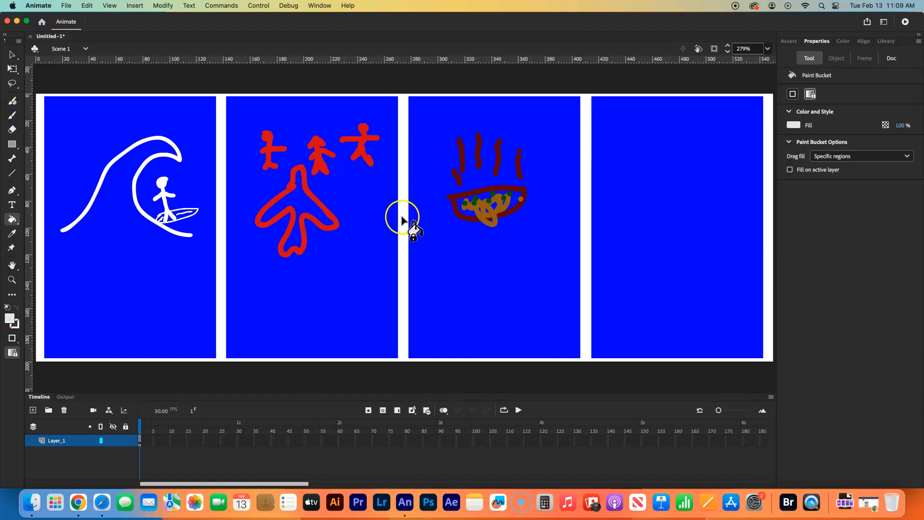
click(12, 115)
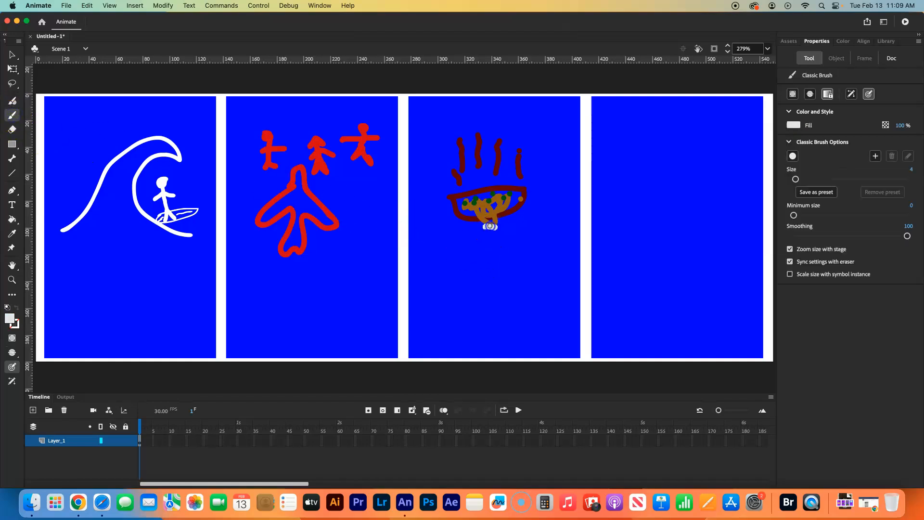
click(323, 165)
click(12, 234)
click(155, 247)
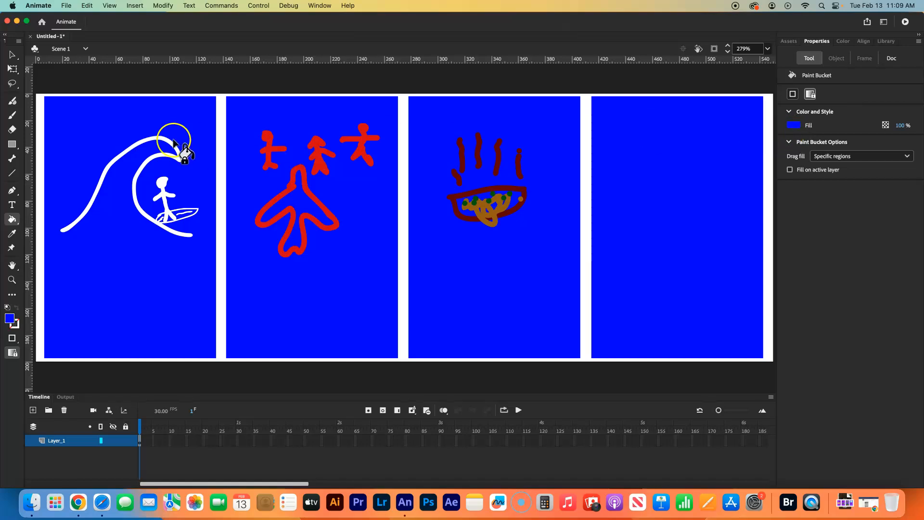
click(11, 144)
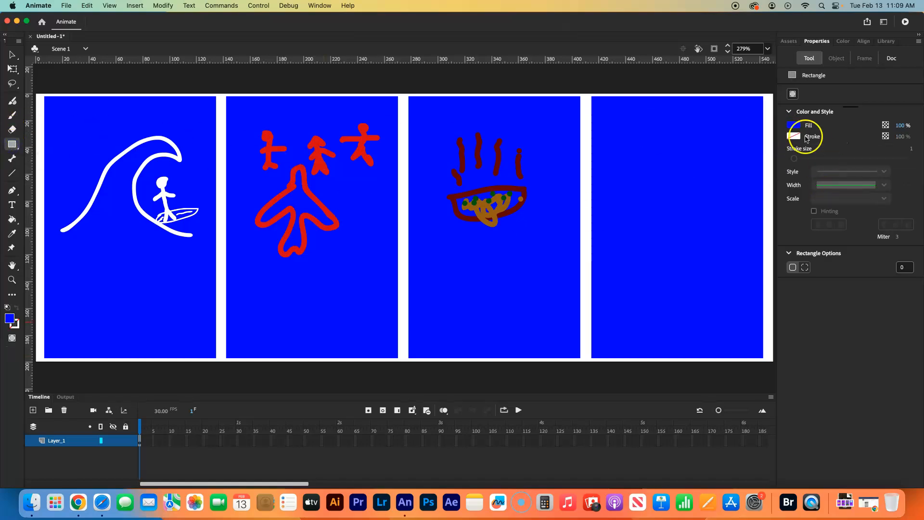
click(793, 125)
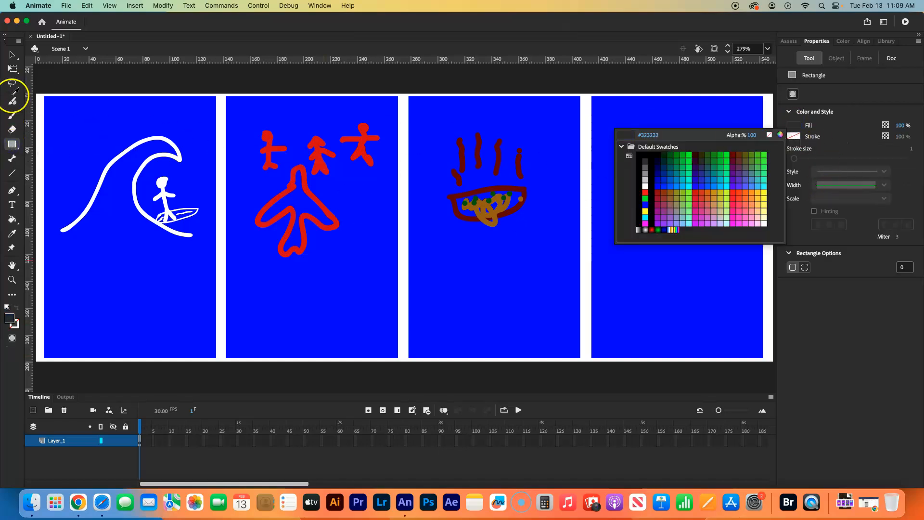
click(11, 117)
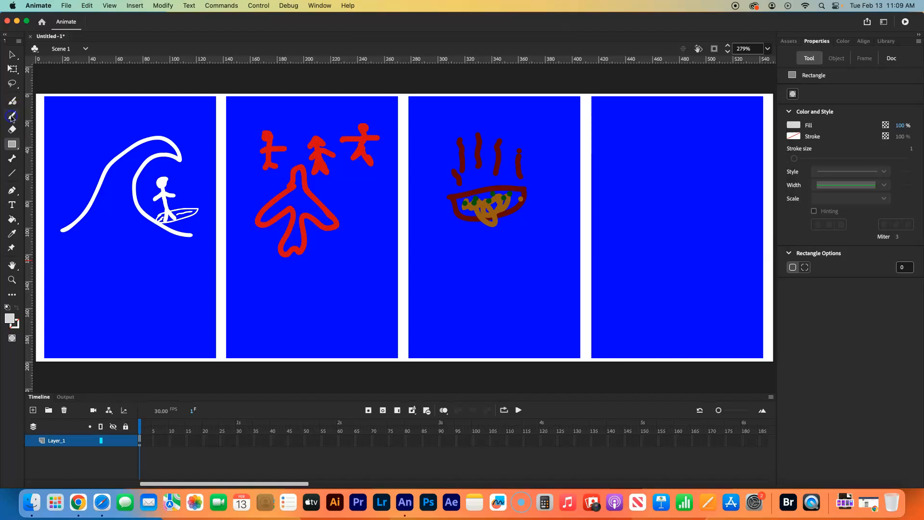
Set the Classic Brush to the panels' blue and size 37, and paint over the noodles sticking out below the bowl
click(793, 126)
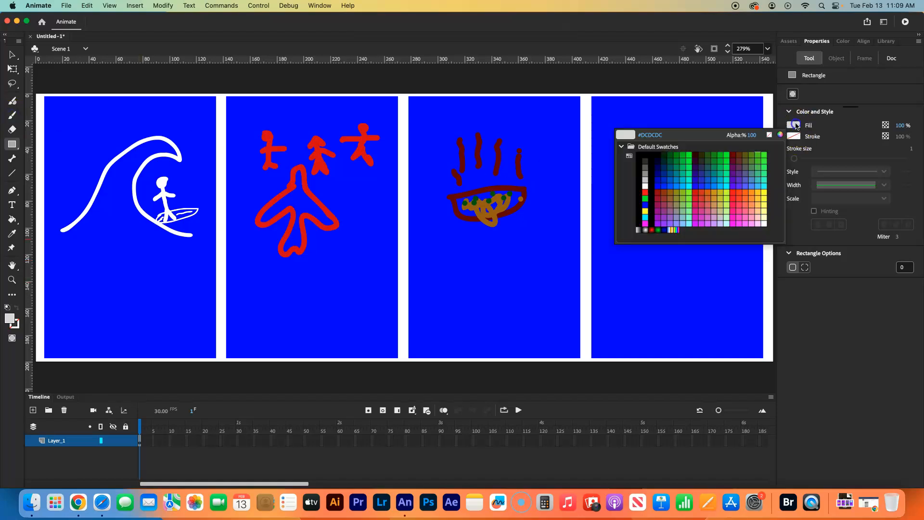
click(658, 185)
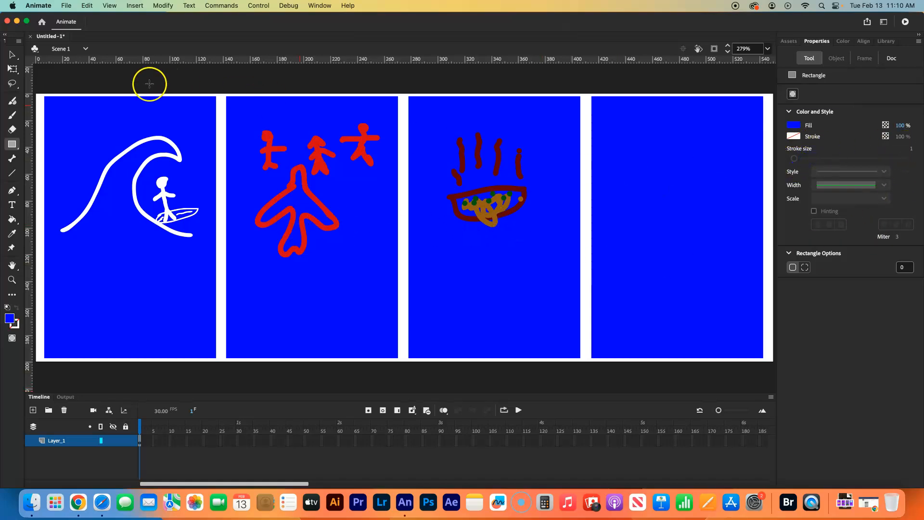
click(12, 114)
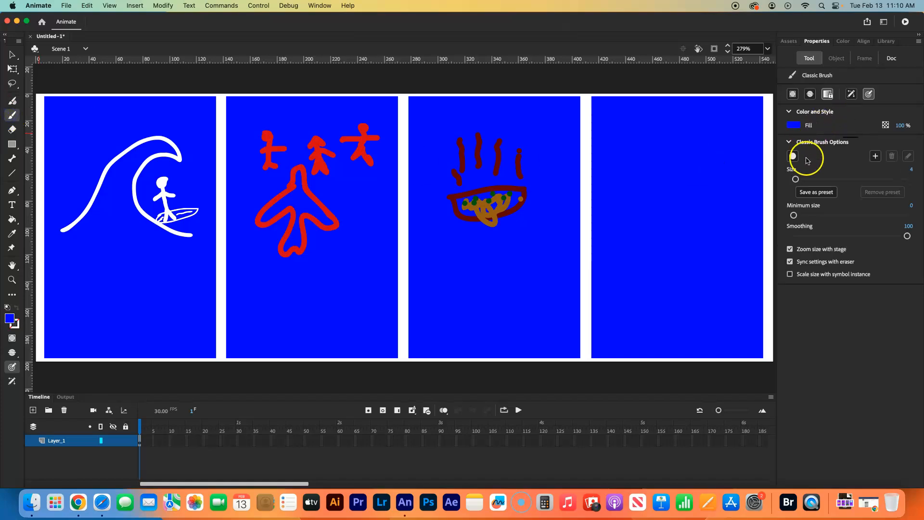
drag(796, 180, 814, 179)
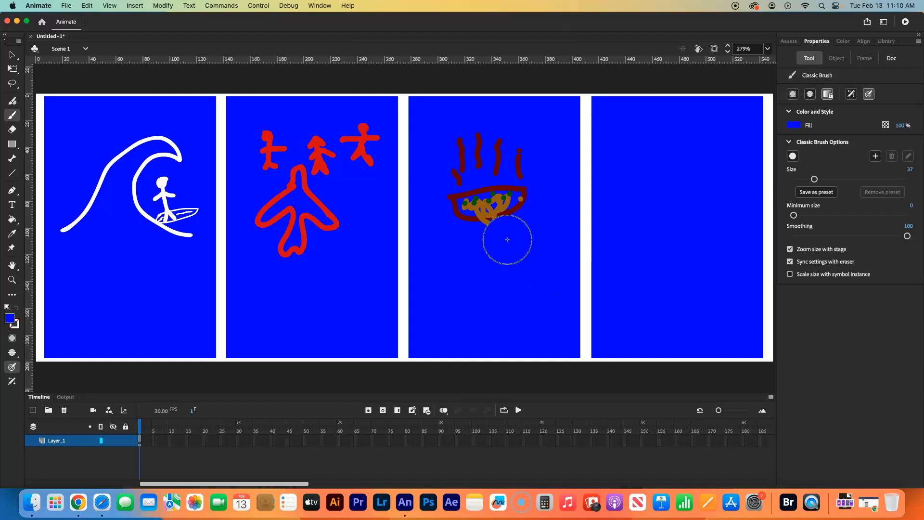
drag(495, 244, 581, 278)
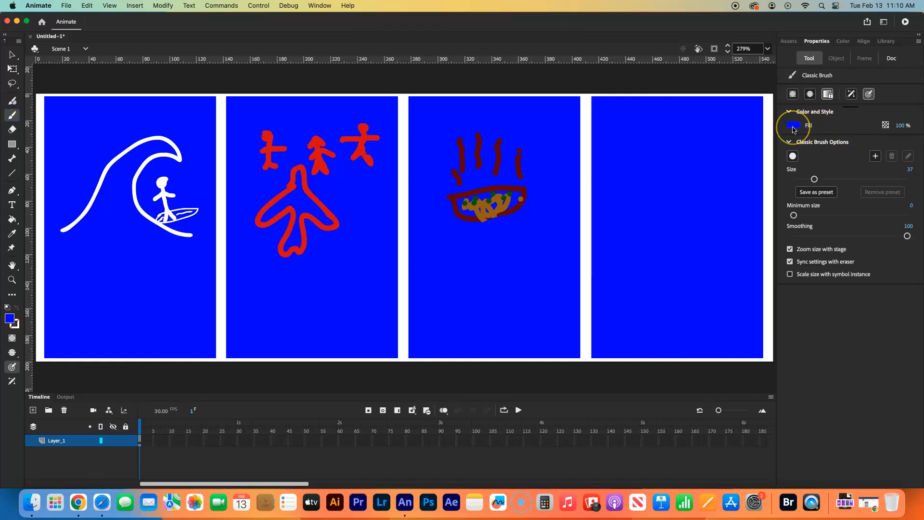
Set the Classic Brush to black at size 10 and write "PHO" beneath the noodle bowl on the third panel
click(795, 129)
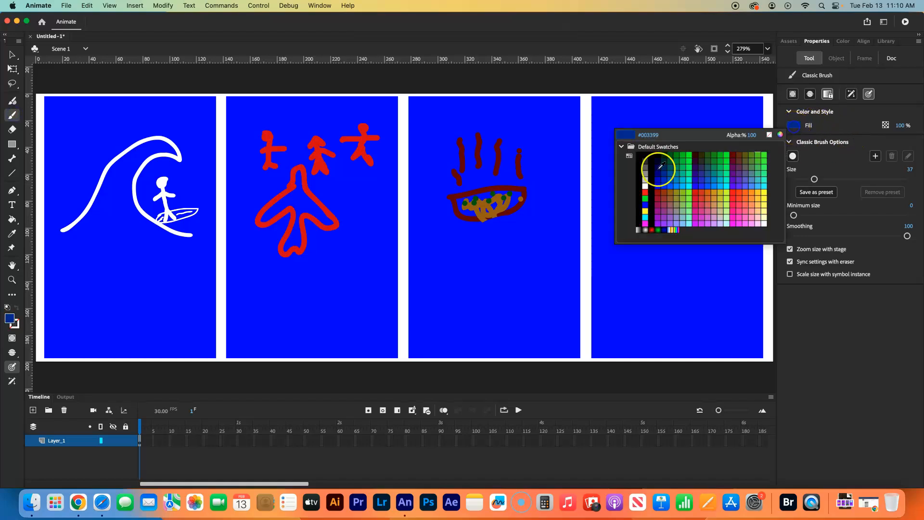
click(642, 161)
drag(444, 259, 450, 258)
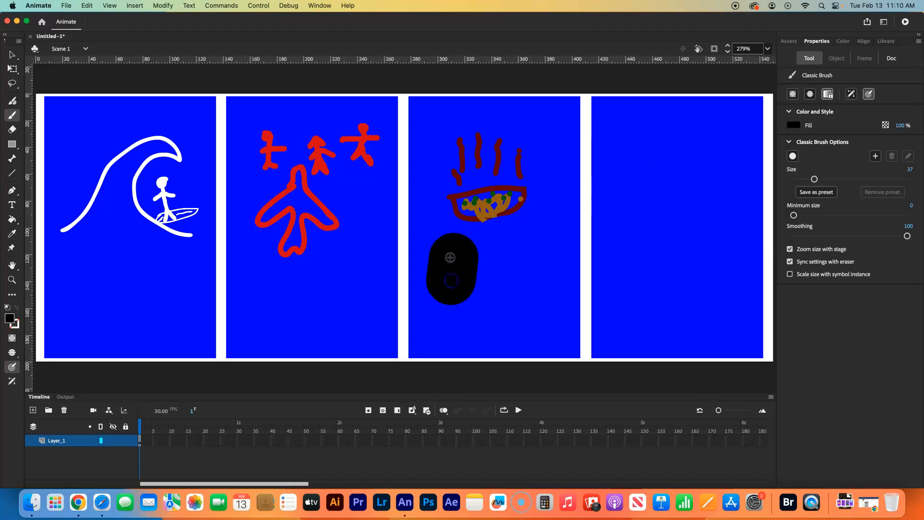
key(super+z)
drag(814, 179, 799, 179)
drag(463, 250, 462, 270)
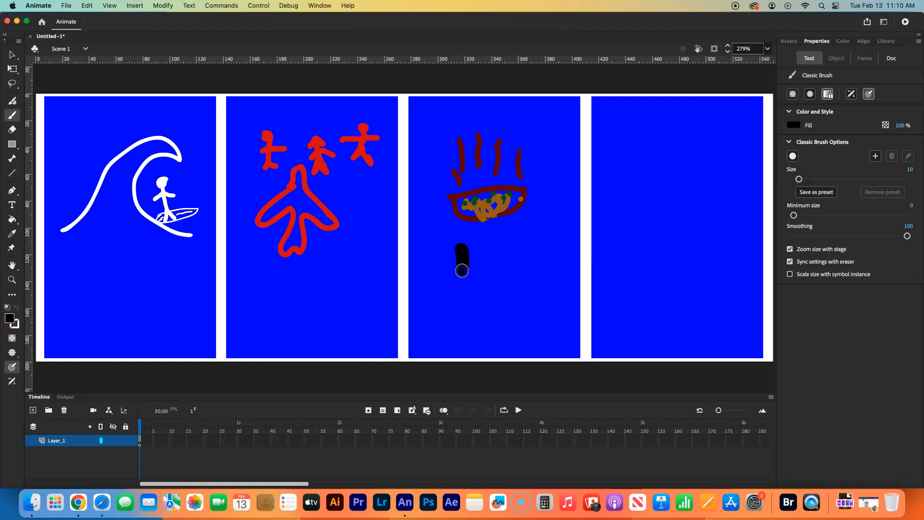
mouse_move(502, 241)
mouse_down()
mouse_move(502, 281)
mouse_move(519, 271)
mouse_up()
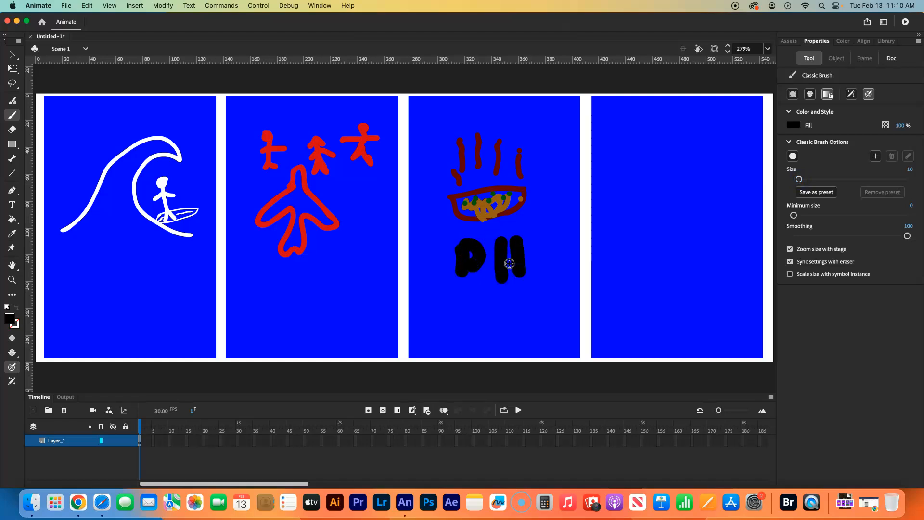
mouse_move(554, 246)
mouse_down()
mouse_move(542, 262)
mouse_move(558, 285)
mouse_move(568, 275)
mouse_move(556, 249)
mouse_up()
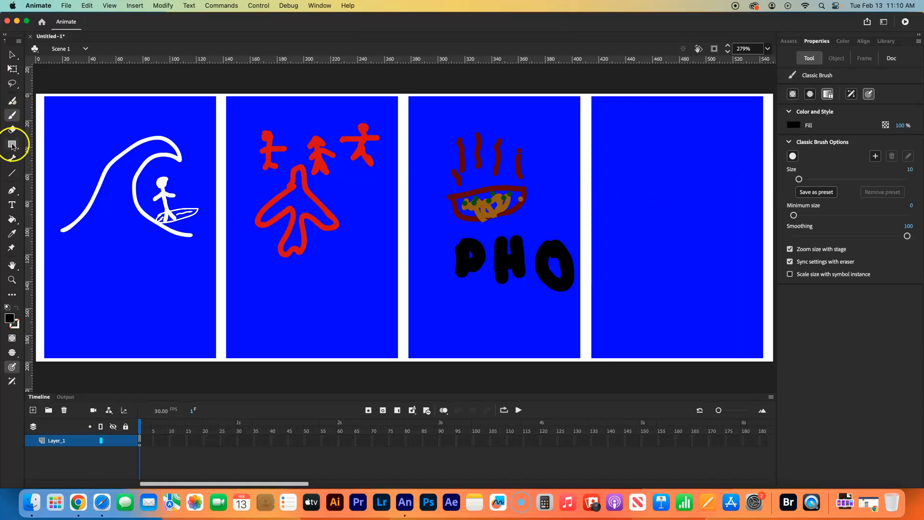
Reduce the black Classic Brush to size 6 and write "Media" across the upper part of the fourth panel
drag(623, 167, 627, 175)
key(super+z)
drag(799, 179, 802, 179)
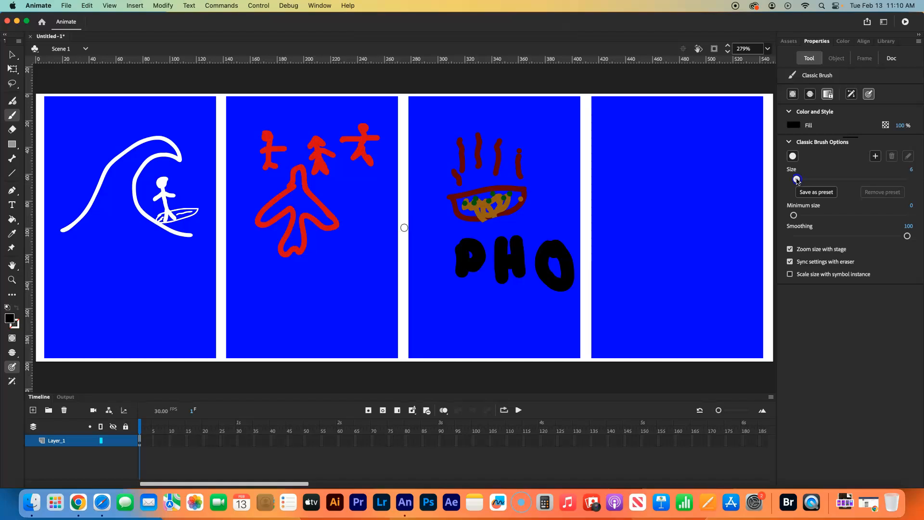
click(617, 198)
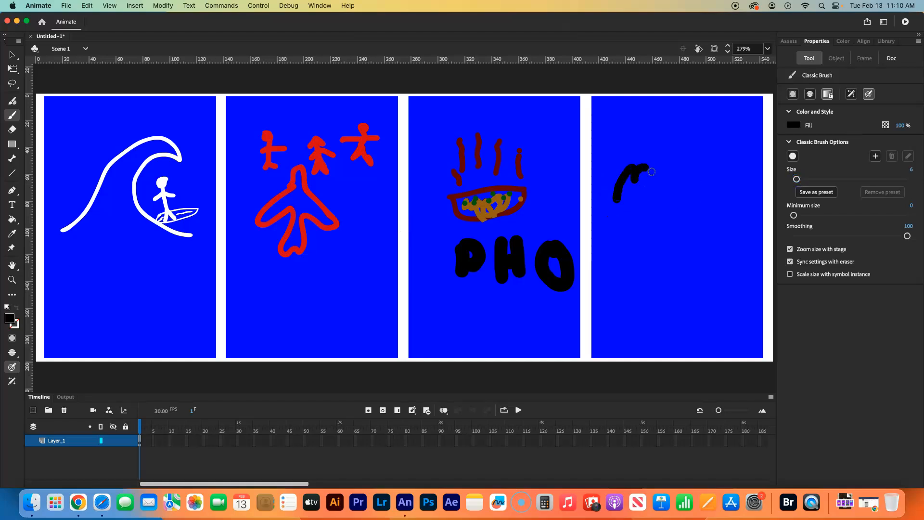
drag(681, 198, 683, 199)
click(710, 165)
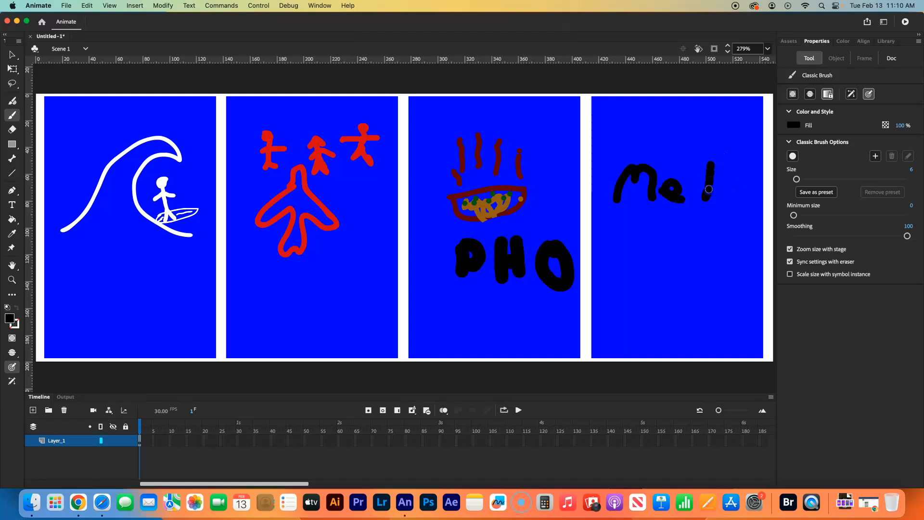
drag(724, 179, 723, 196)
click(725, 168)
drag(744, 207, 749, 216)
Write "TEACH ON MIC" over three lines below "Media", reducing the brush to size 2 after the first two letters
drag(633, 230, 628, 246)
click(631, 255)
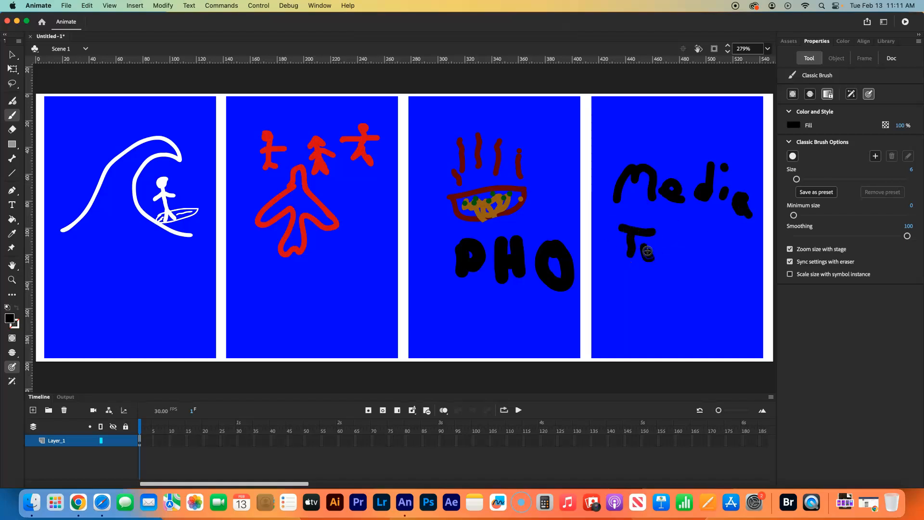
drag(797, 179, 794, 179)
drag(664, 259, 665, 252)
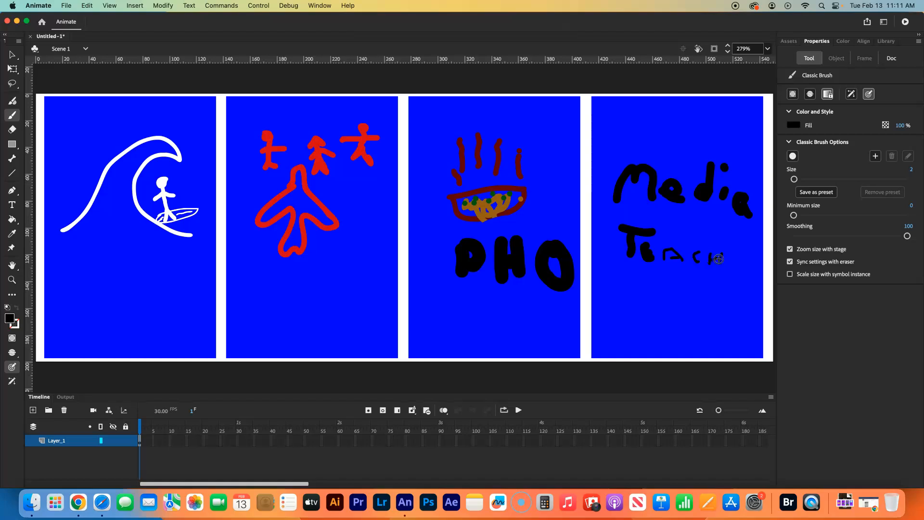
click(666, 286)
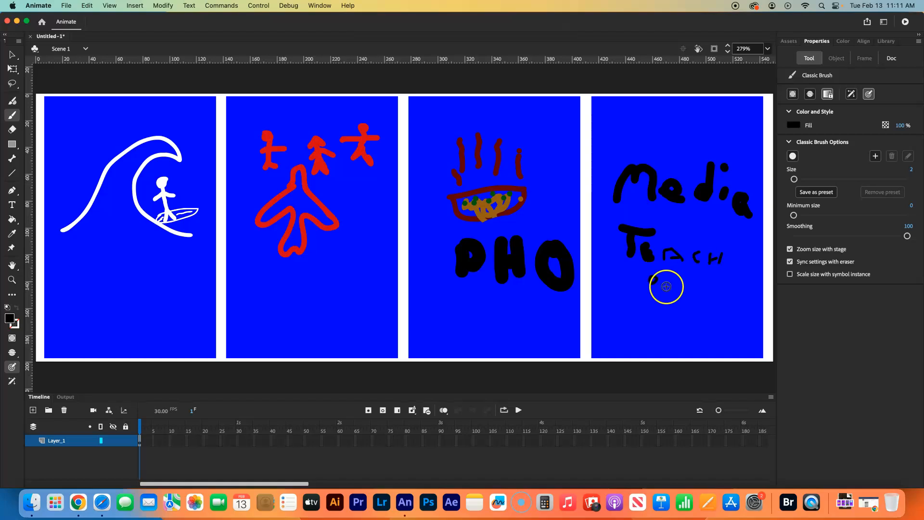
drag(644, 307, 641, 312)
click(675, 303)
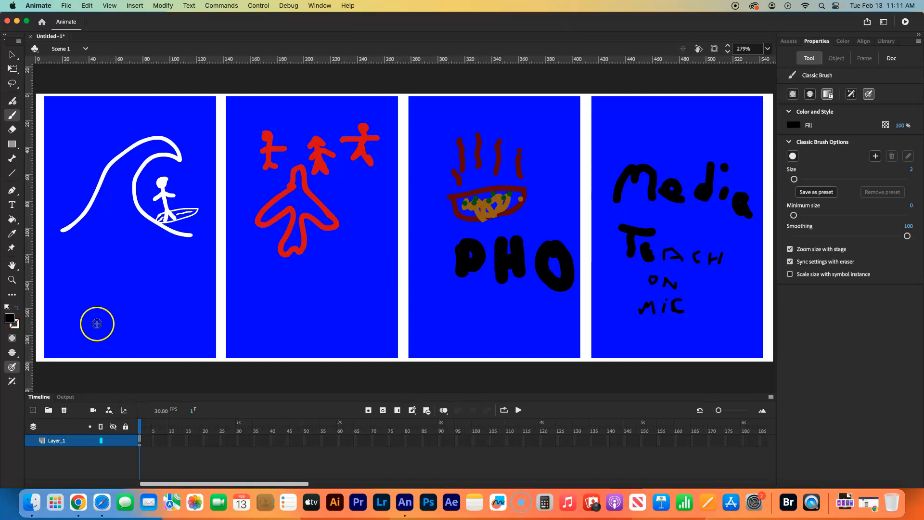
Insert a keyframe at frame 60 and a blank keyframe at frame 90 on Layer_1
click(339, 441)
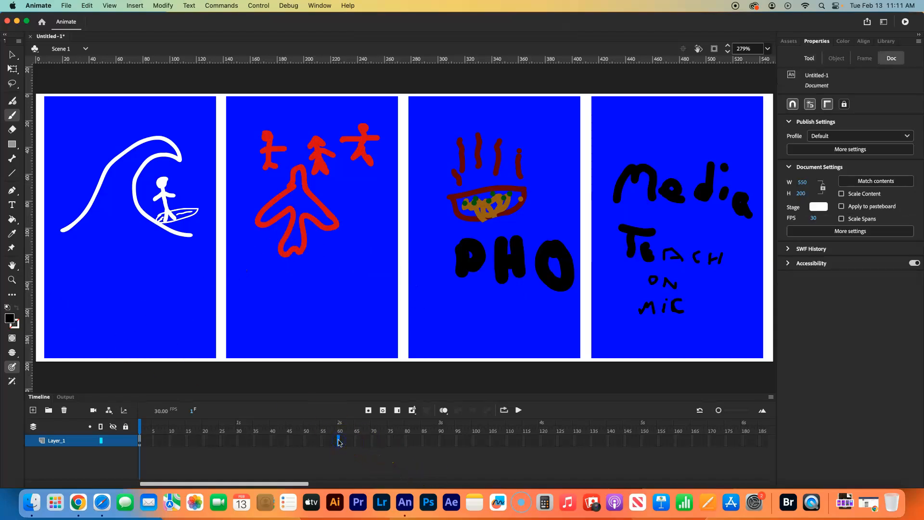
click(368, 412)
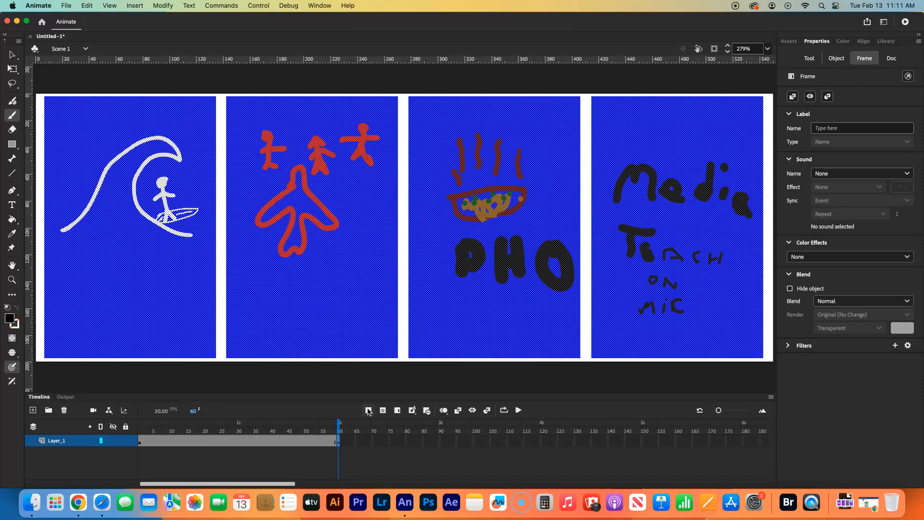
click(440, 441)
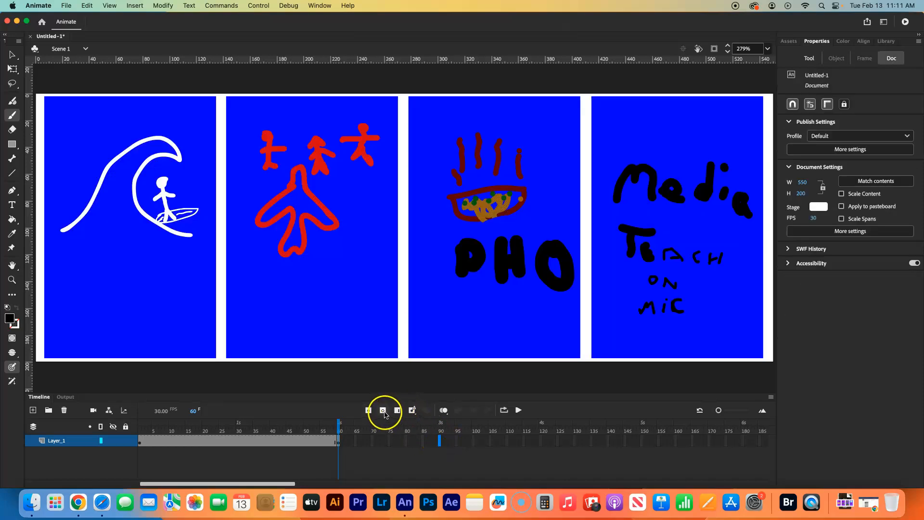
click(384, 411)
click(383, 412)
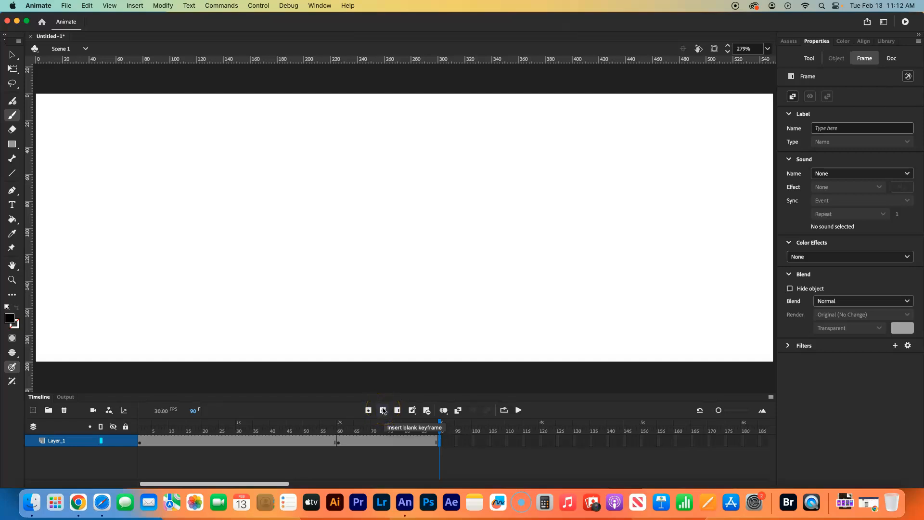
Add a static Helvetica Bold text line at size 9 on frame 90 with a titled full name that includes "Batman"
click(12, 205)
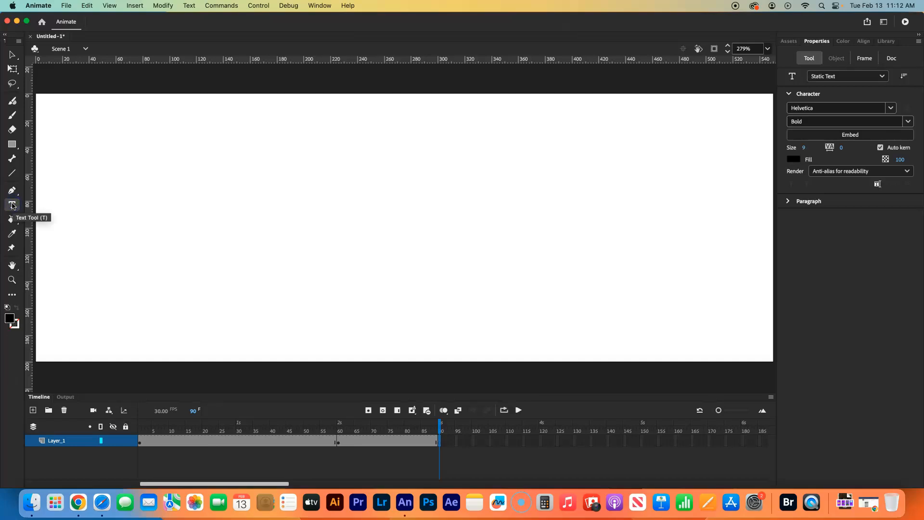
click(234, 194)
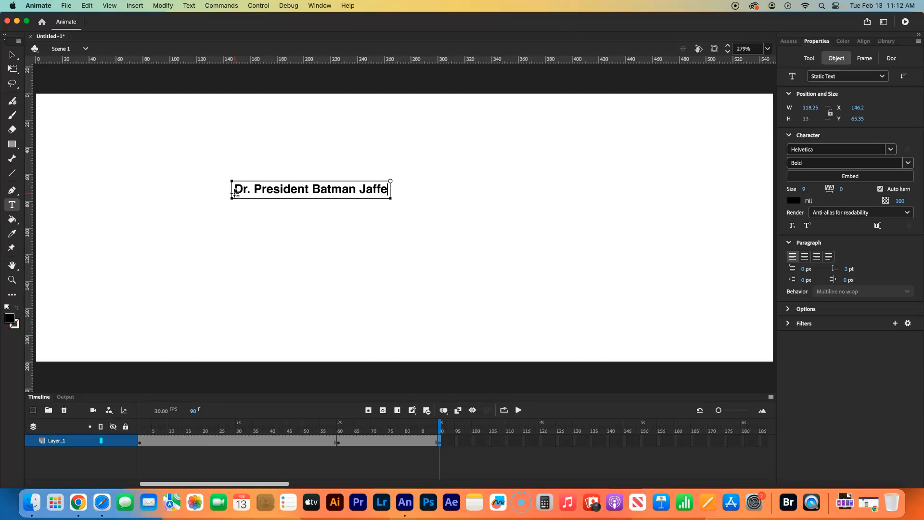
click(12, 54)
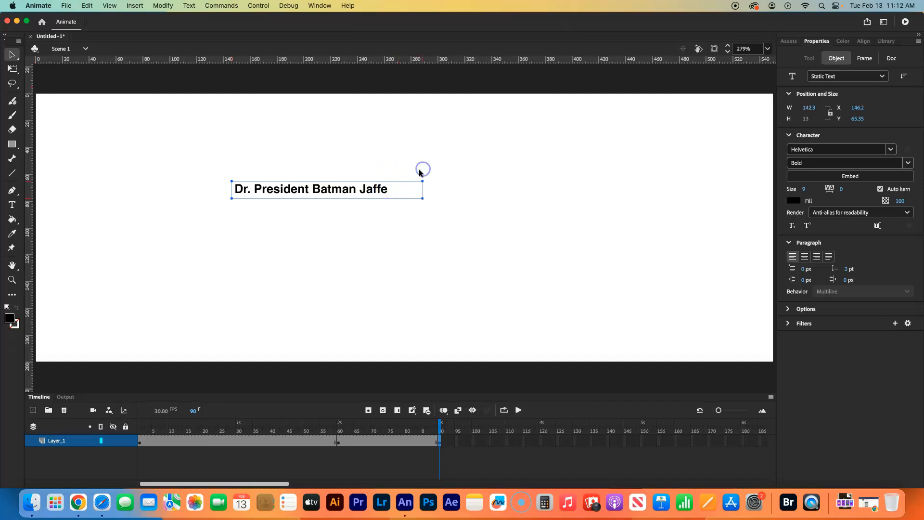
Enlarge the name text with Free Transform to about 524 × 115 px and centre it on the stage
click(12, 69)
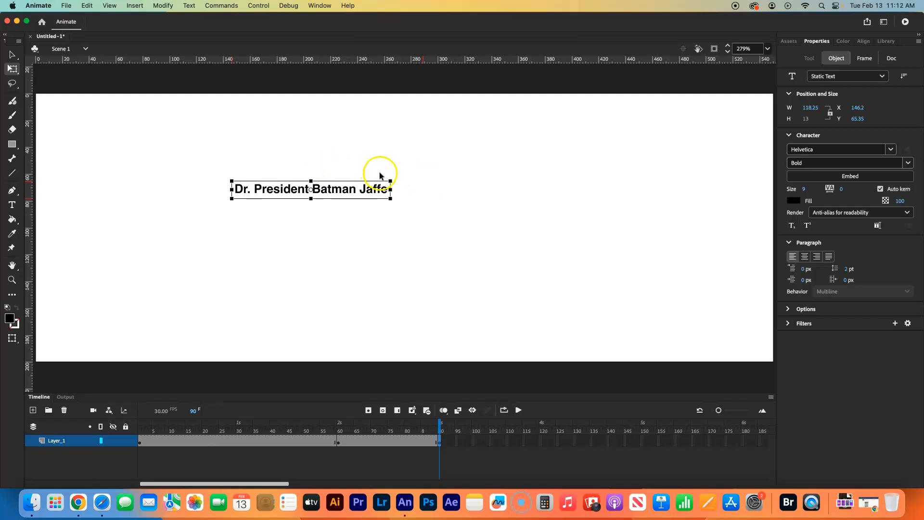
drag(390, 180, 567, 141)
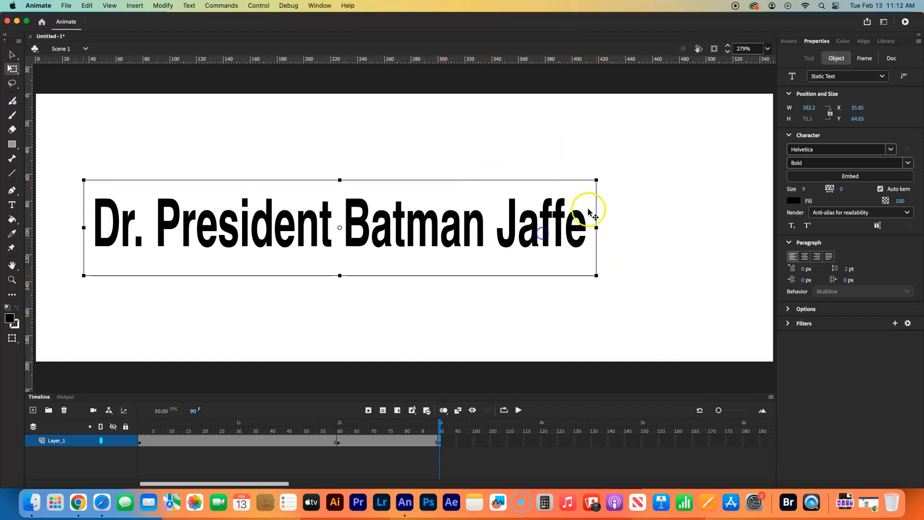
drag(597, 179, 673, 153)
drag(553, 232, 603, 230)
drag(726, 151, 745, 149)
drag(556, 236, 566, 237)
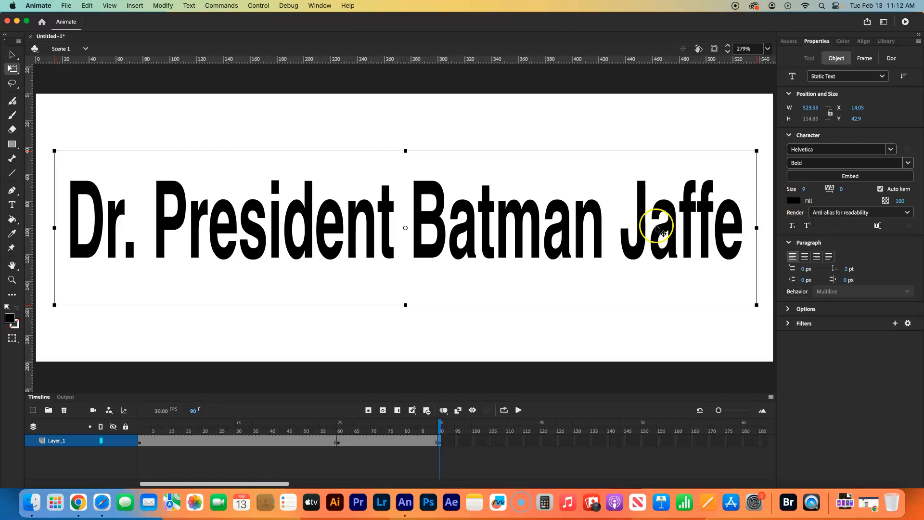
Colour only the word "Batman" in the name text blue
double_click(415, 213)
drag(413, 214, 604, 220)
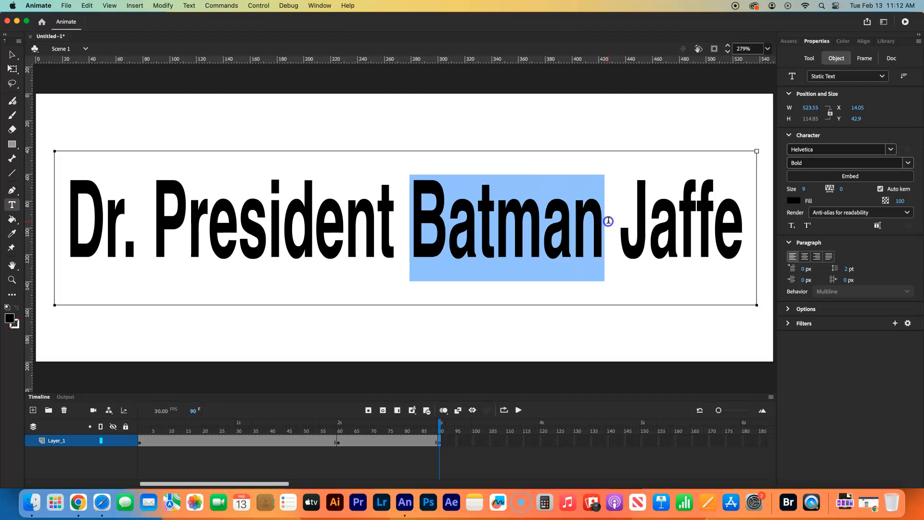
click(800, 204)
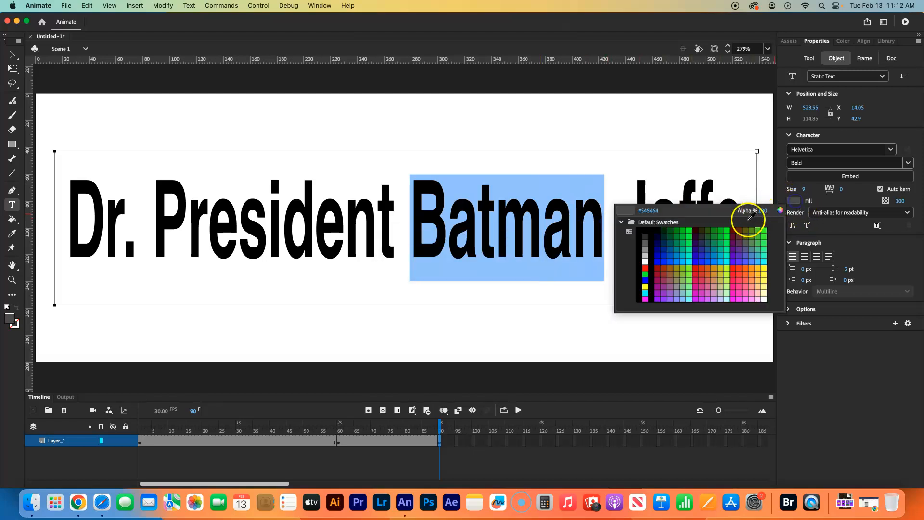
click(645, 279)
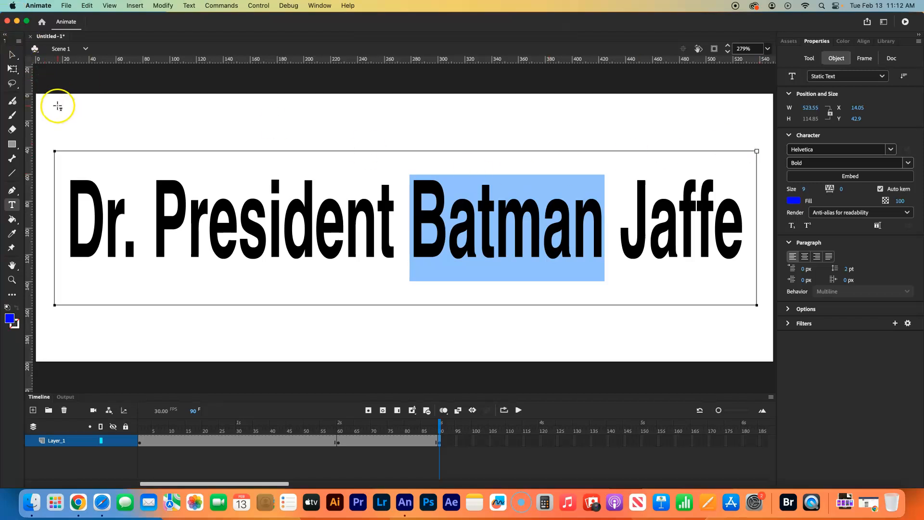
click(12, 57)
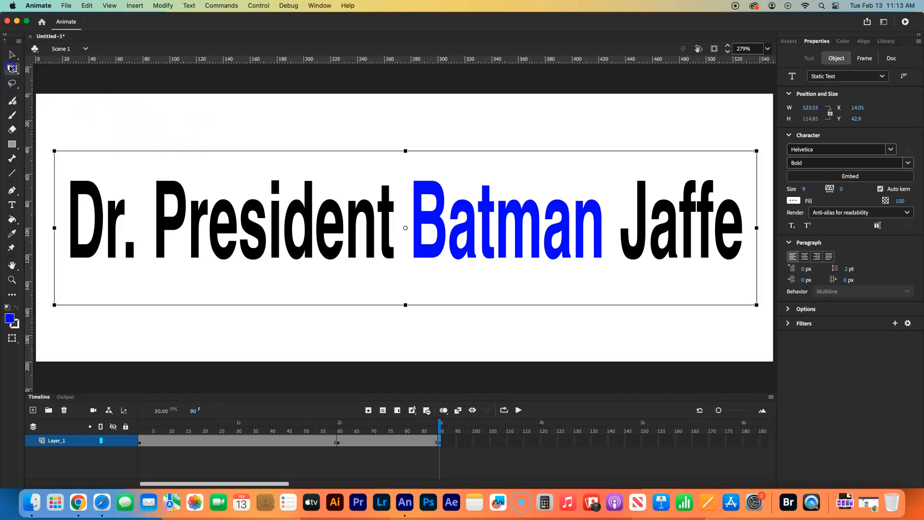
click(12, 69)
click(11, 55)
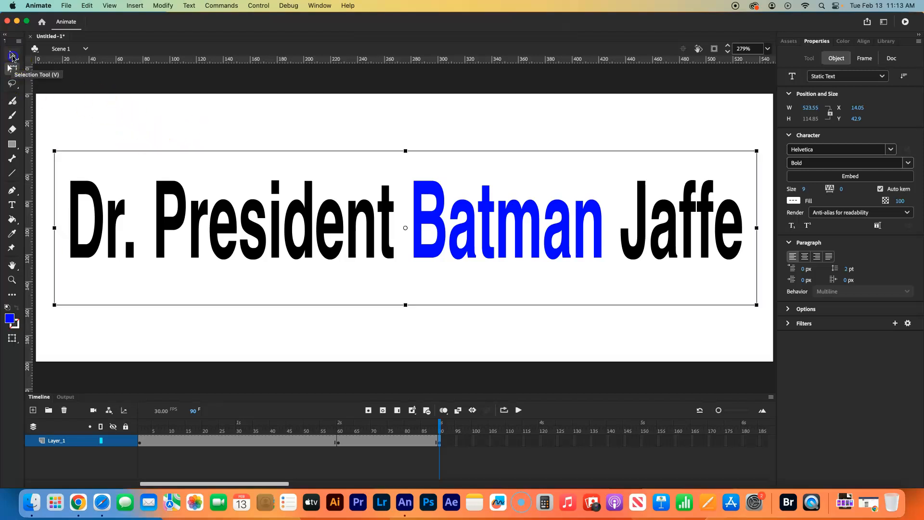
click(13, 71)
click(13, 57)
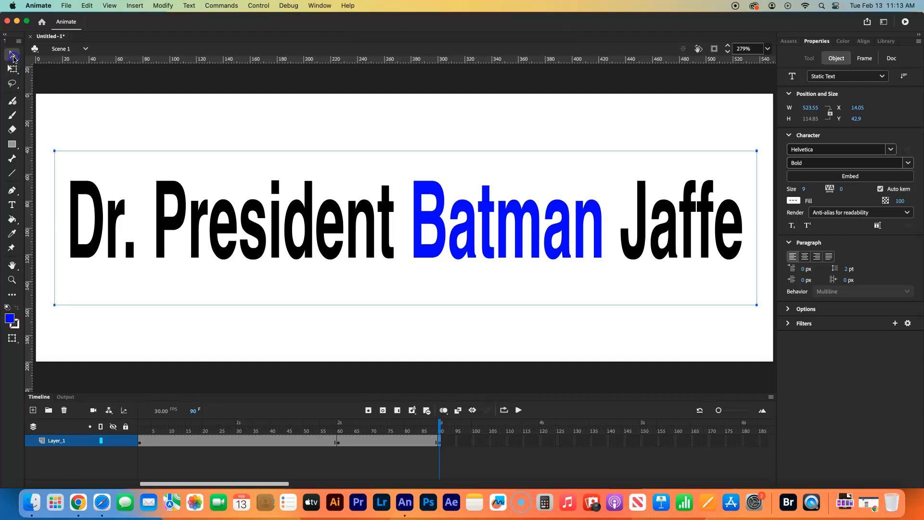
Break the name text apart twice, first into single letters and then into editable shapes
click(12, 68)
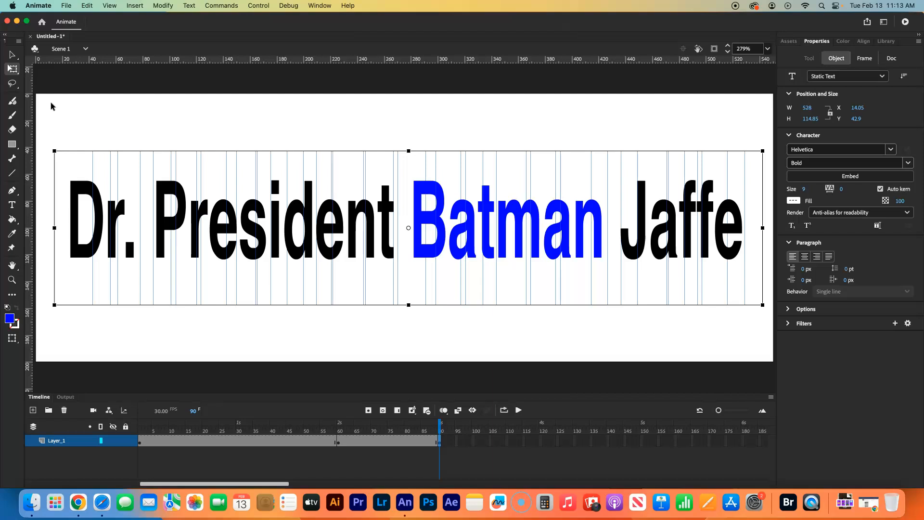
key(super+b)
key(super+b)
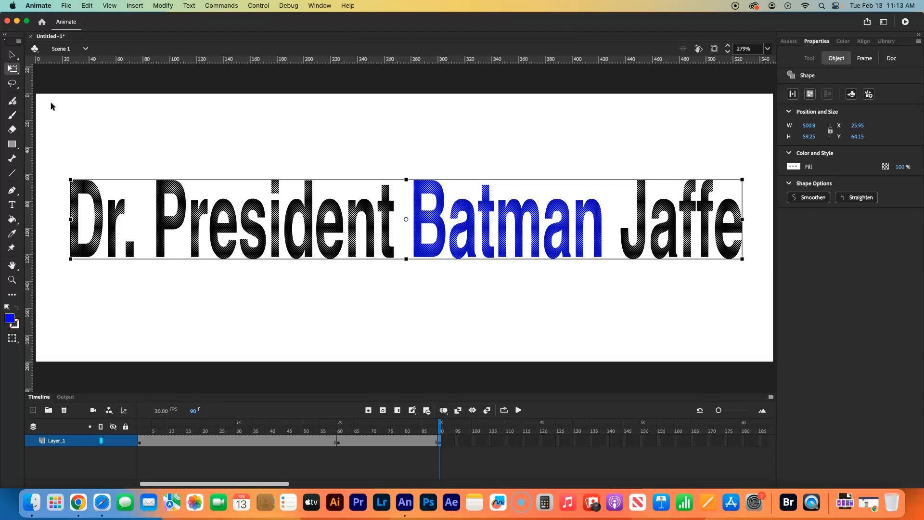
Shift individual letters of "Batman" up or down unevenly, and move the surname's first letter slightly up
click(7, 55)
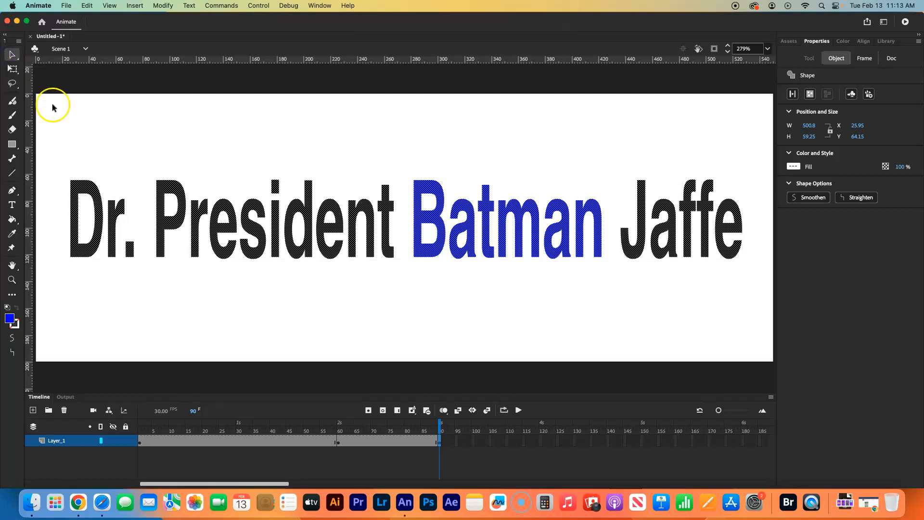
click(394, 161)
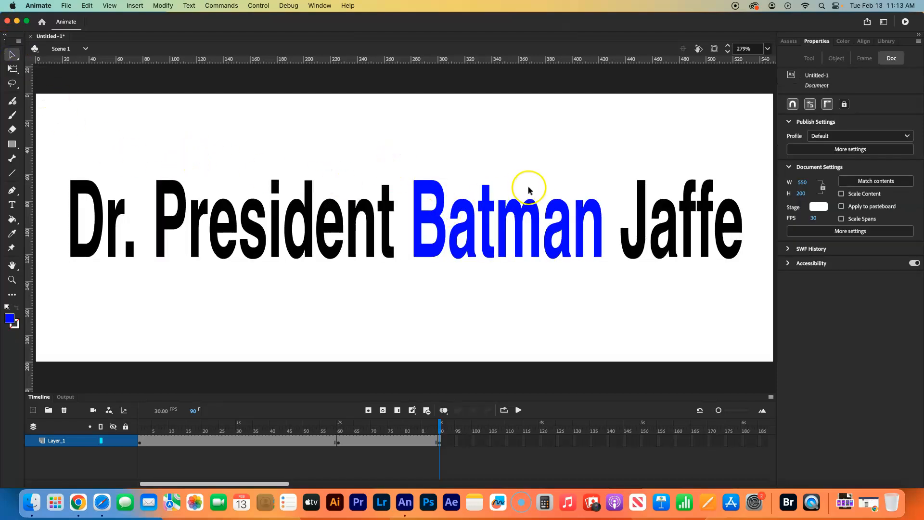
drag(441, 200, 601, 233)
drag(646, 199, 640, 194)
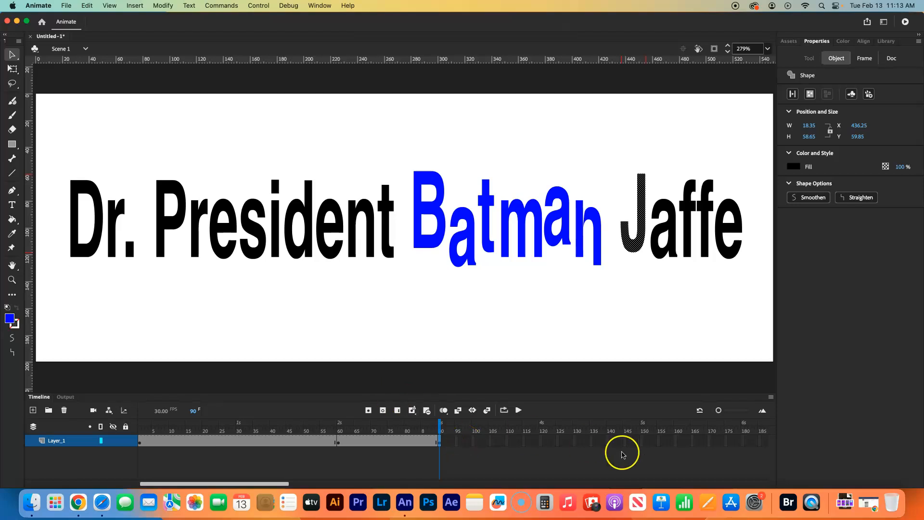
Insert a keyframe at frame 150 on Layer_1 that holds the staggered lettering
click(642, 440)
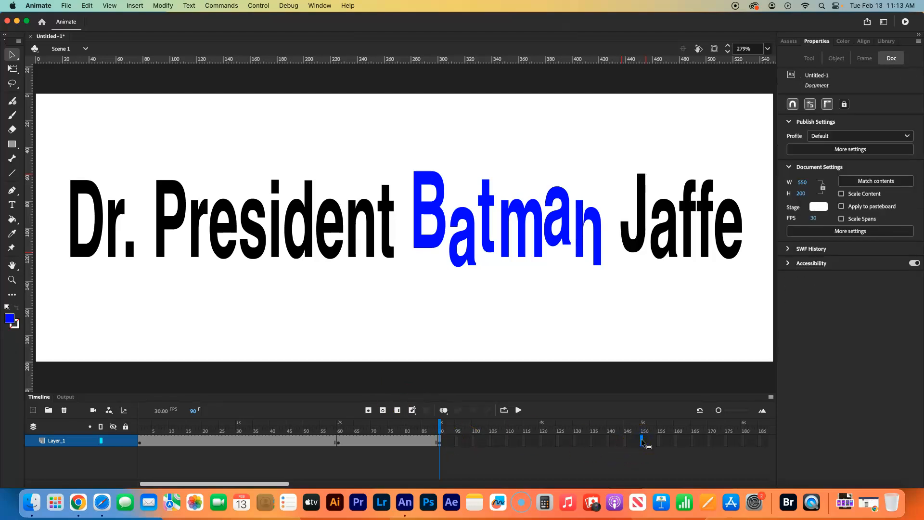
click(369, 410)
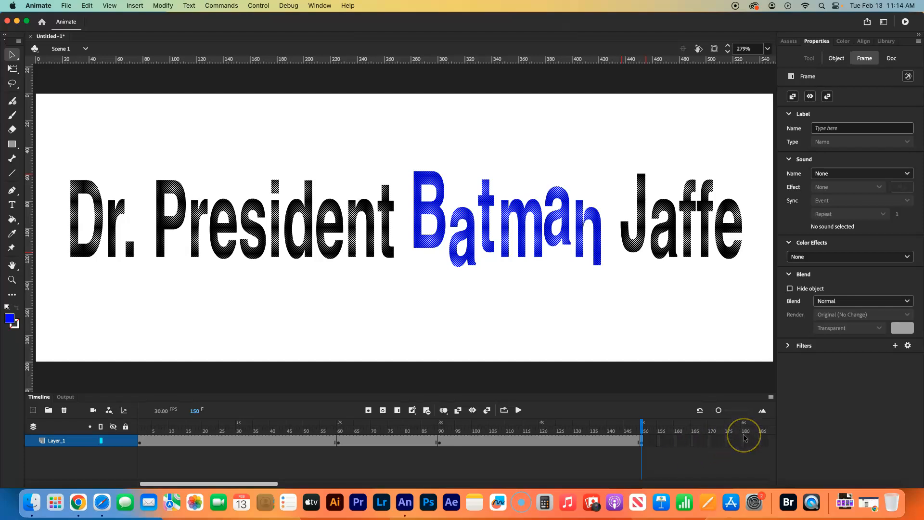
Copy the four-panel keyframe at frame 1 of Layer_1 and paste it at frame 180
click(140, 441)
right_click(139, 440)
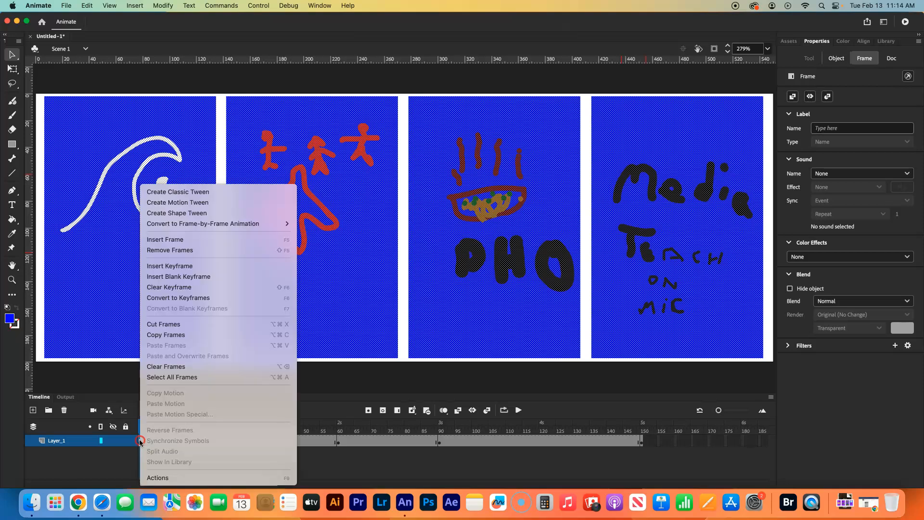
click(179, 335)
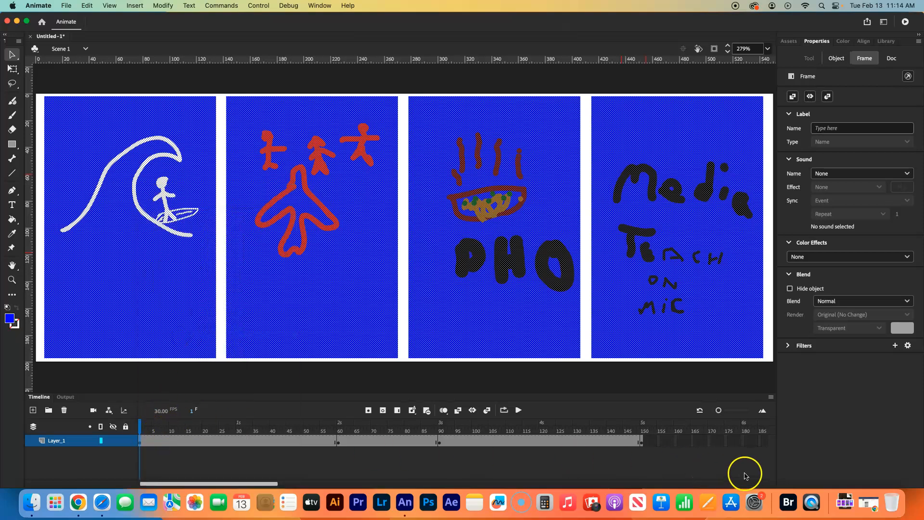
right_click(743, 441)
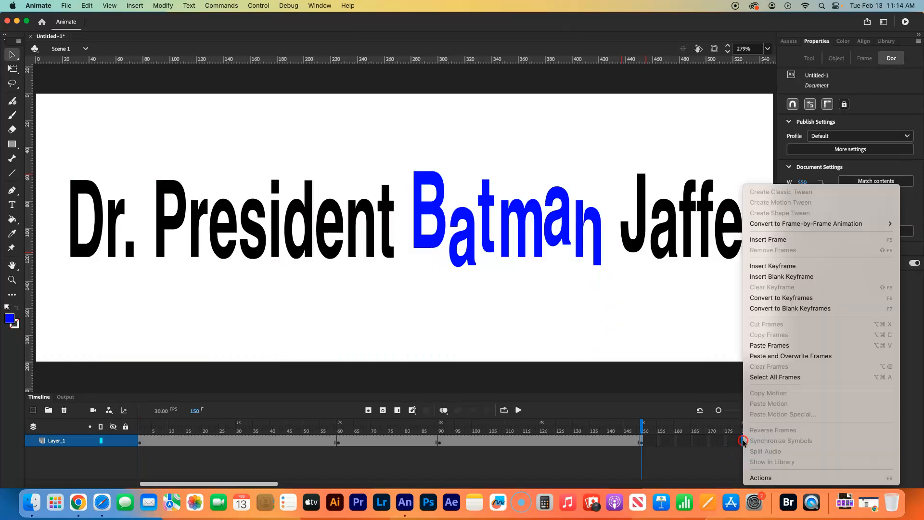
click(772, 346)
Create a shape tween on Layer_1 between the keyframes at frames 60 and 90
drag(644, 424, 360, 439)
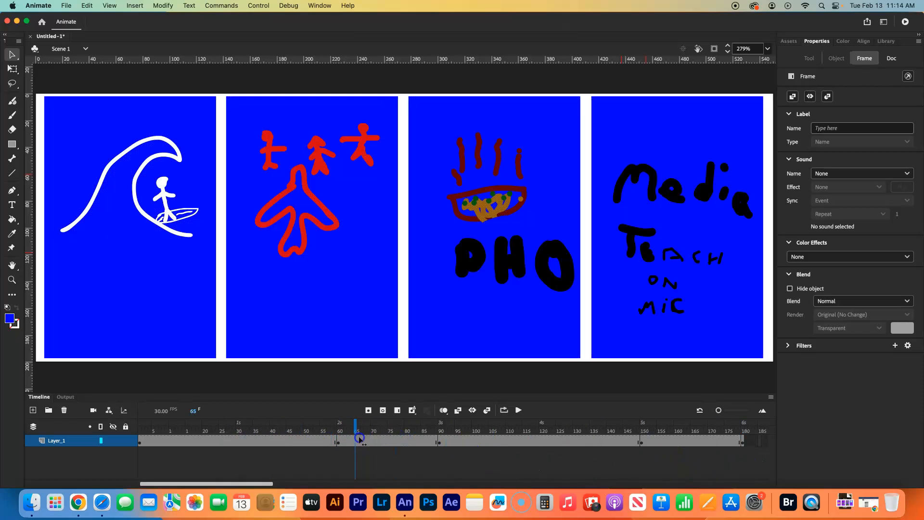
click(391, 442)
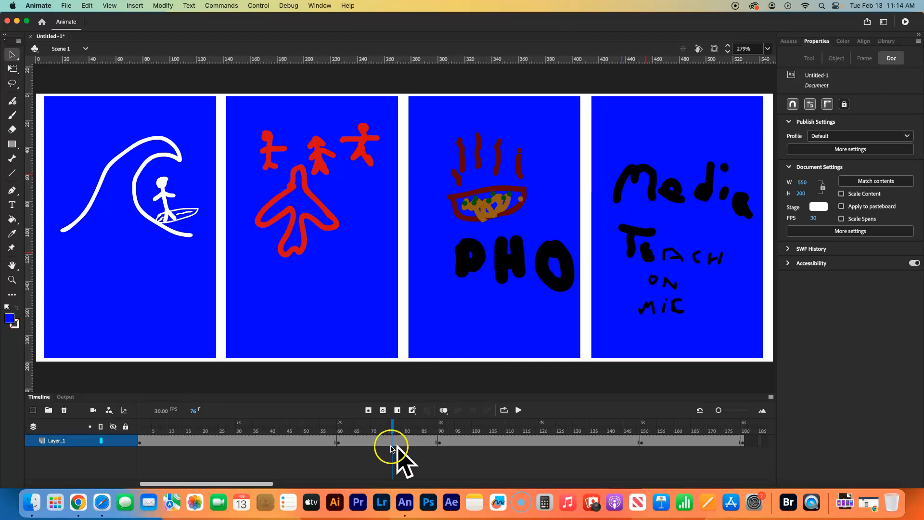
right_click(383, 443)
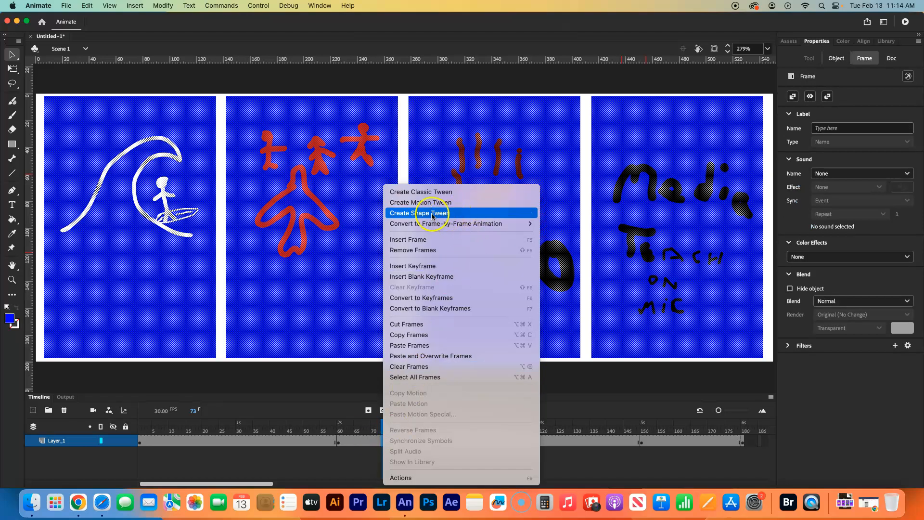
click(423, 499)
Create a shape tween between frames 150 and 180 so the lettering morphs back into the panels
drag(383, 427, 538, 461)
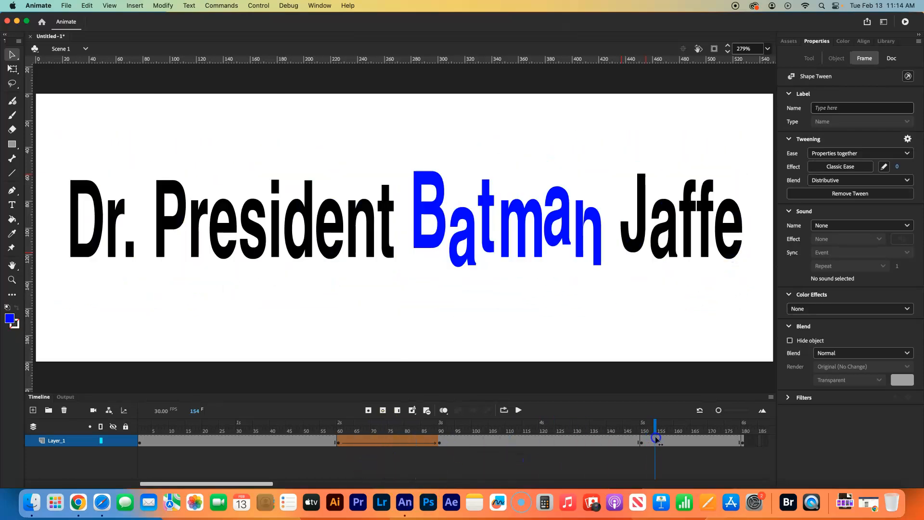
drag(679, 444, 709, 445)
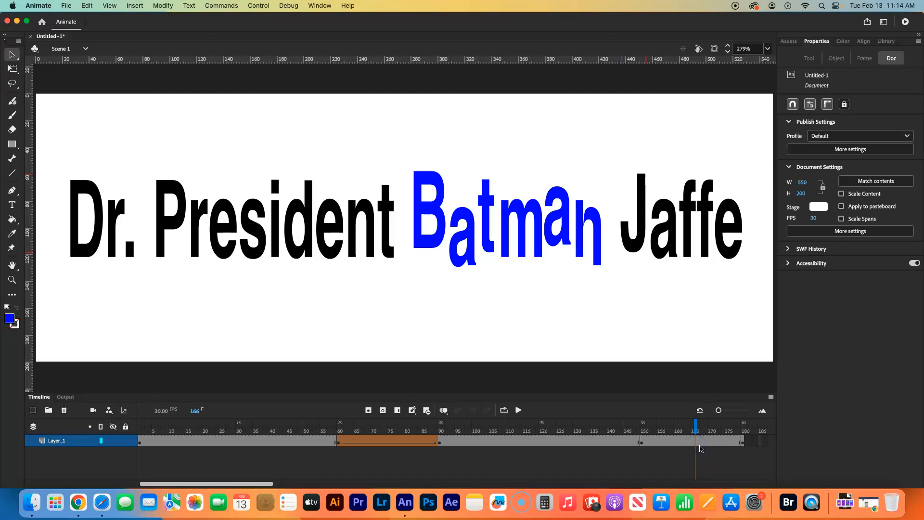
right_click(691, 443)
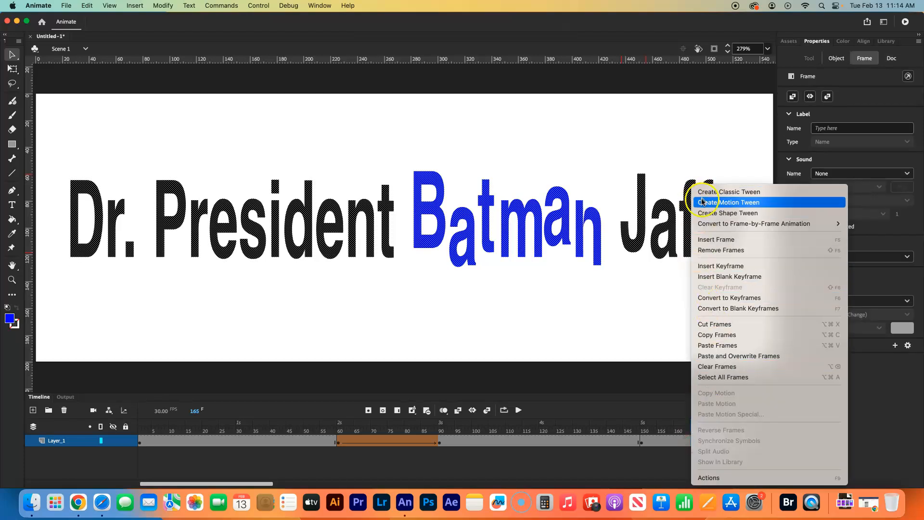
click(712, 213)
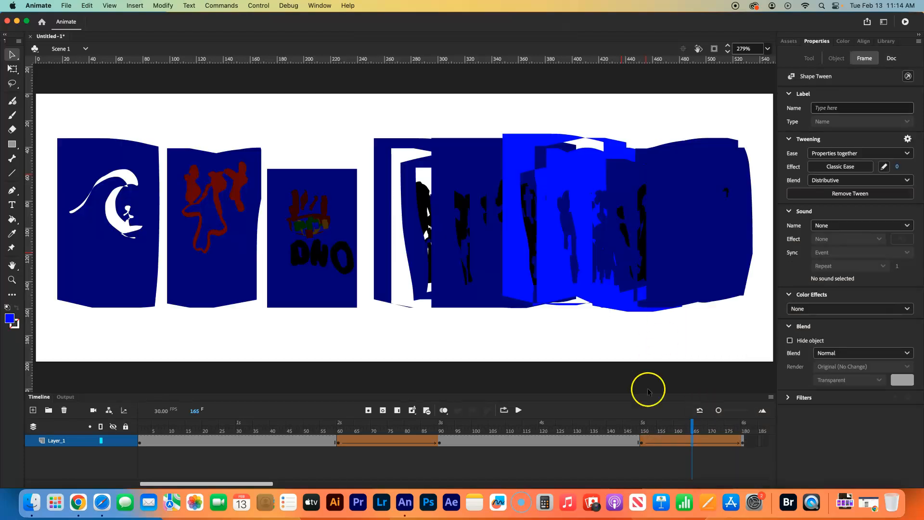
Test the whole movie to preview both shape tweens, and close the preview
mouse_move(693, 426)
mouse_down()
mouse_move(638, 424)
mouse_move(686, 424)
mouse_up()
click(906, 22)
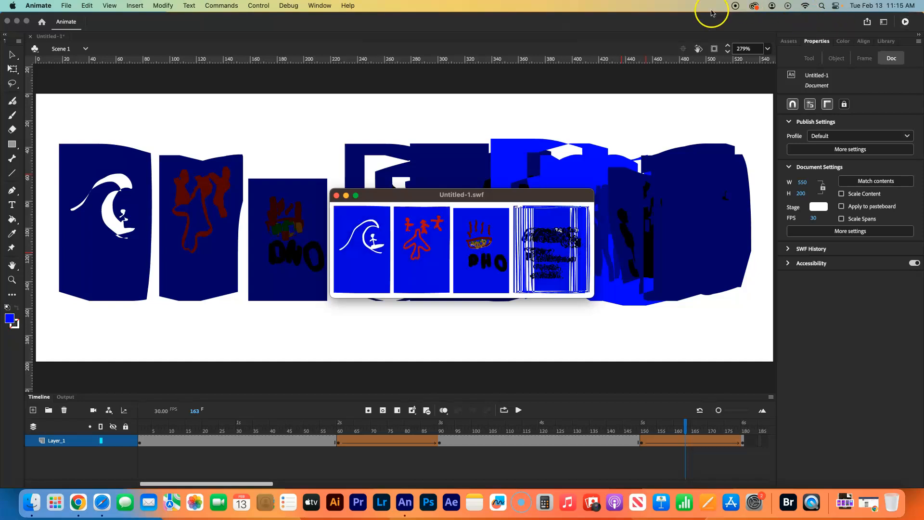
click(337, 195)
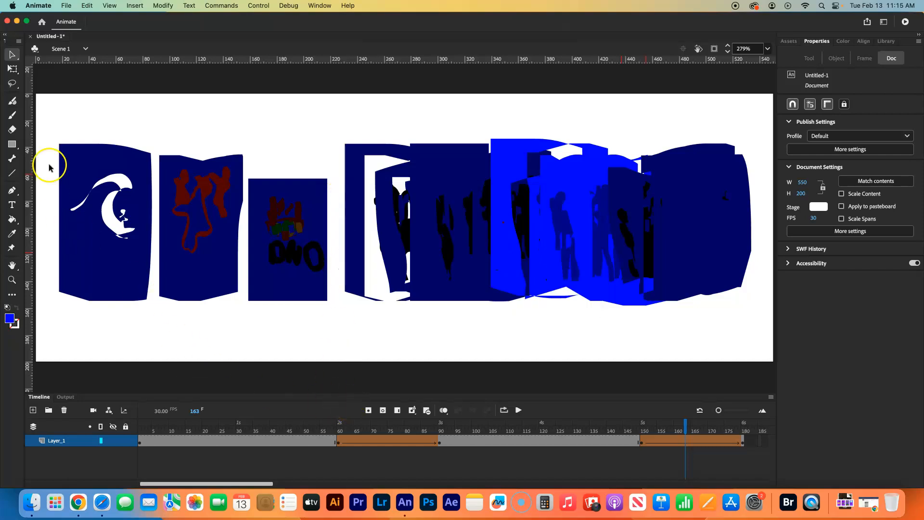
Save the document as AnLogo.fla in Documents, in the Animate Document format
click(66, 6)
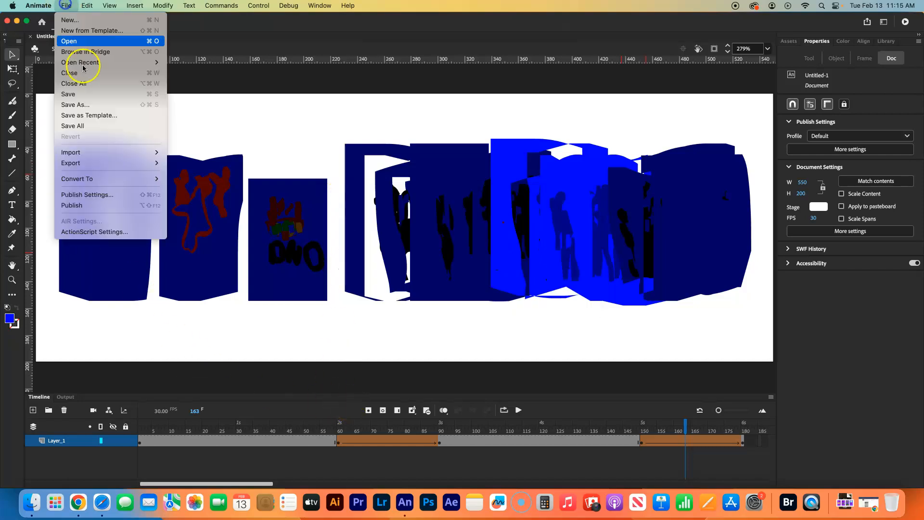
click(79, 104)
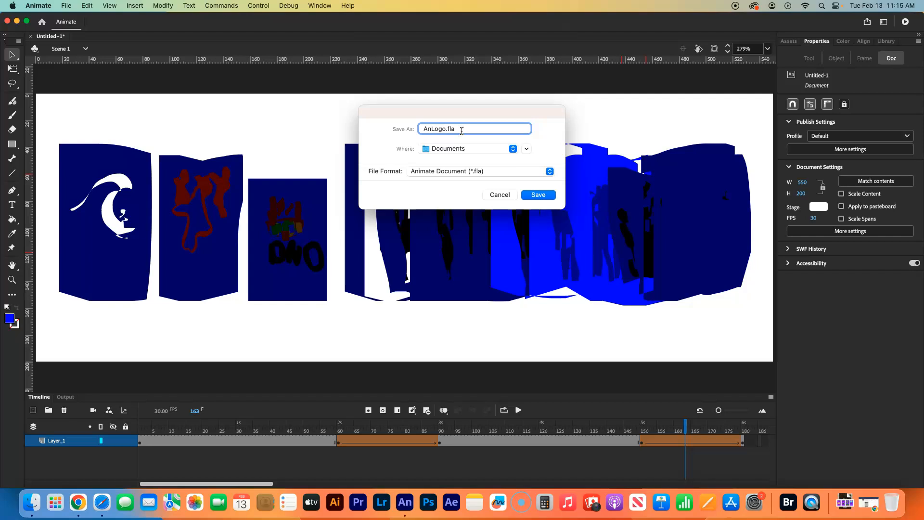
click(531, 194)
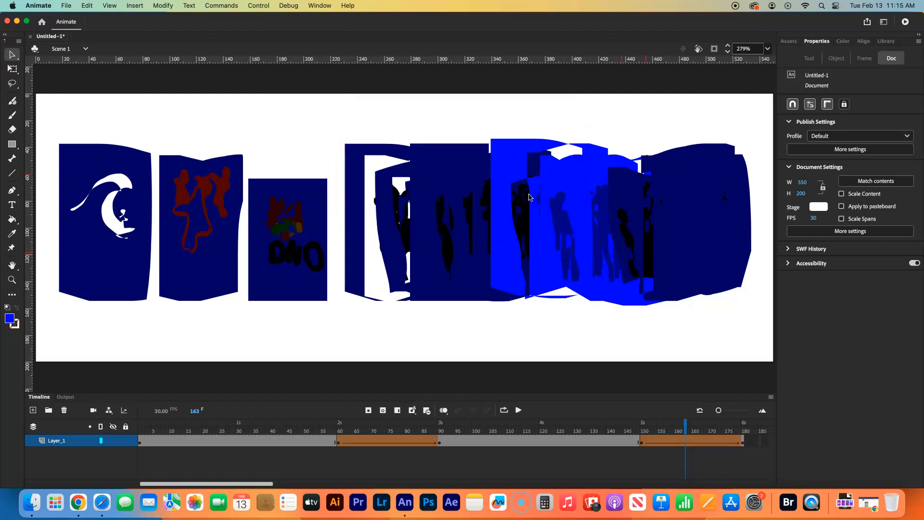
Export the animation as an animated GIF without transparency, saved as AnLogo.gif in Documents
click(69, 6)
mouse_move(114, 163)
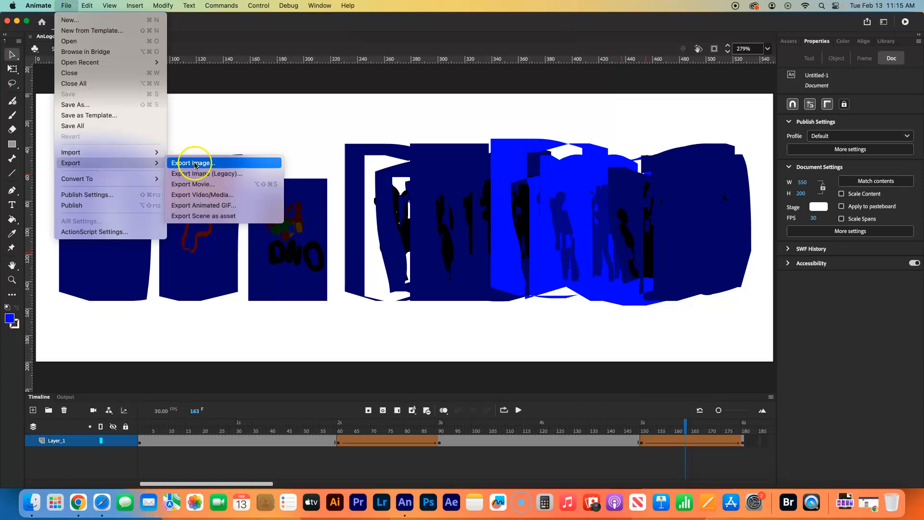
click(212, 205)
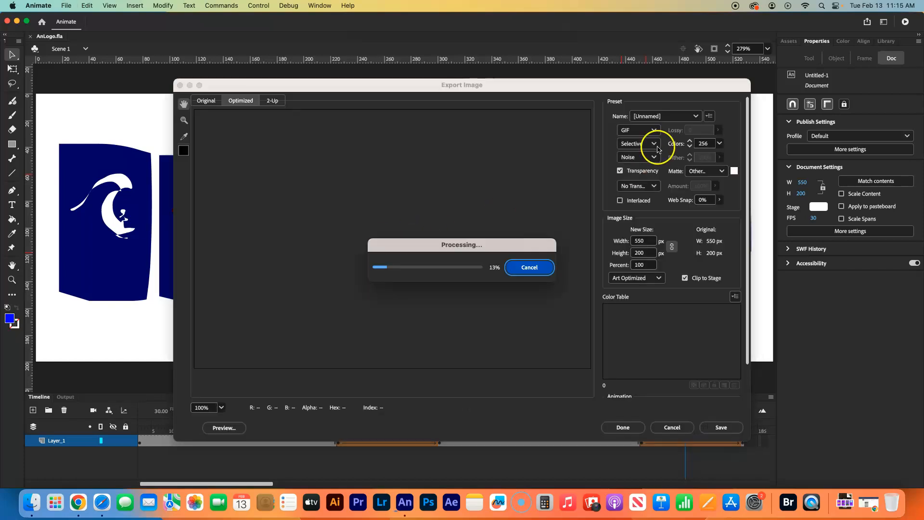
click(620, 171)
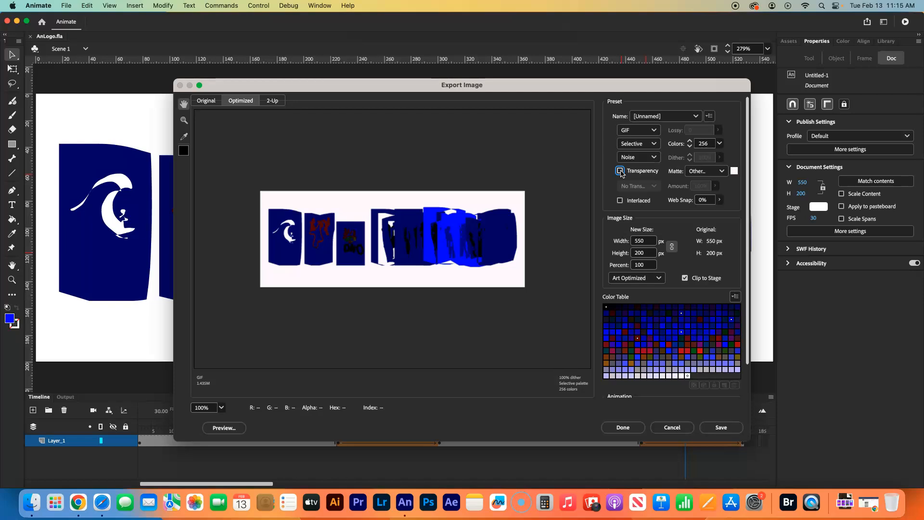
click(722, 428)
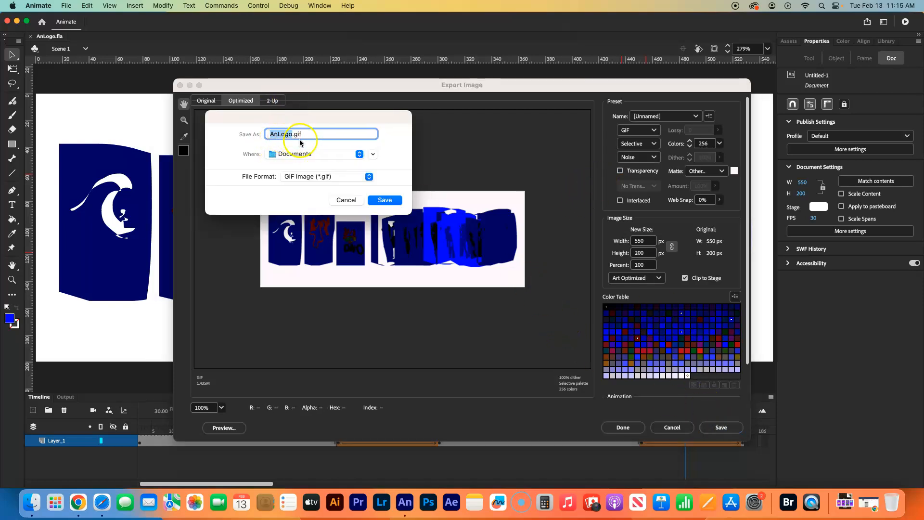
click(379, 202)
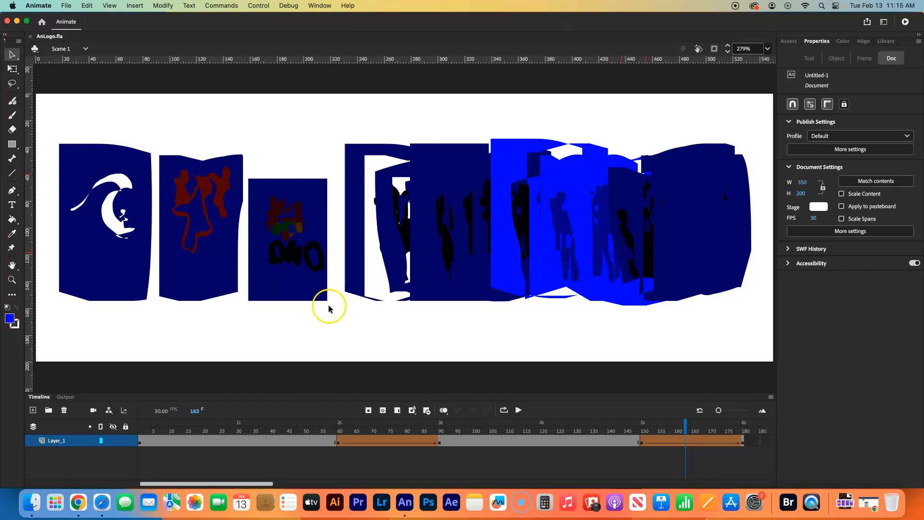
Switch to Chrome and open a Period 5 student's portfolio from the class site's 100%'s page to examine its animated logo
click(76, 505)
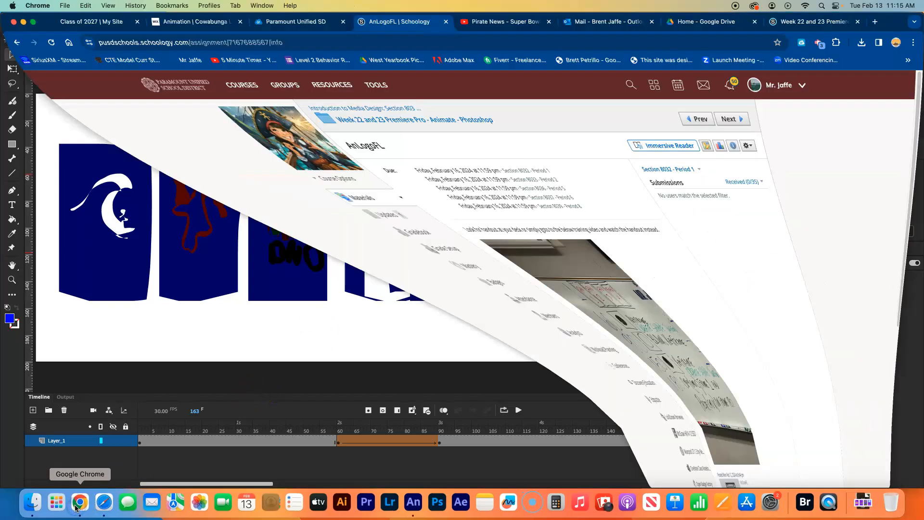
click(99, 24)
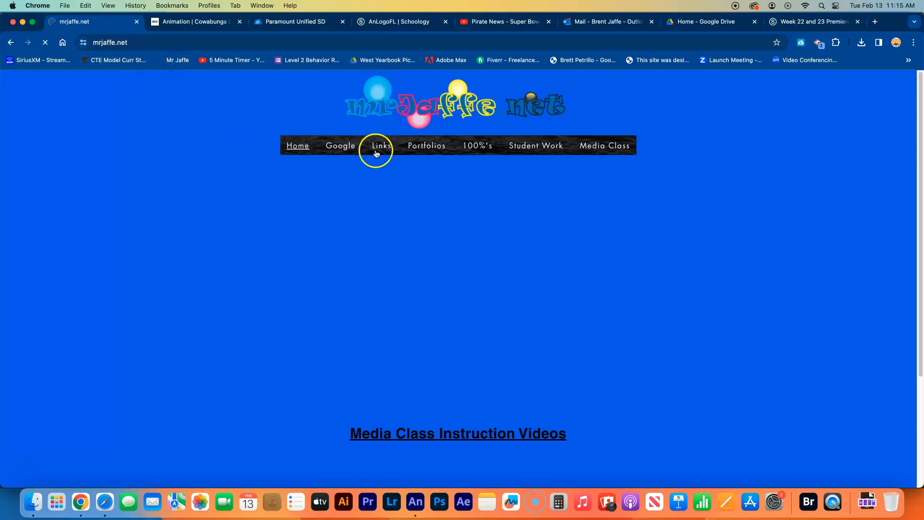
click(488, 153)
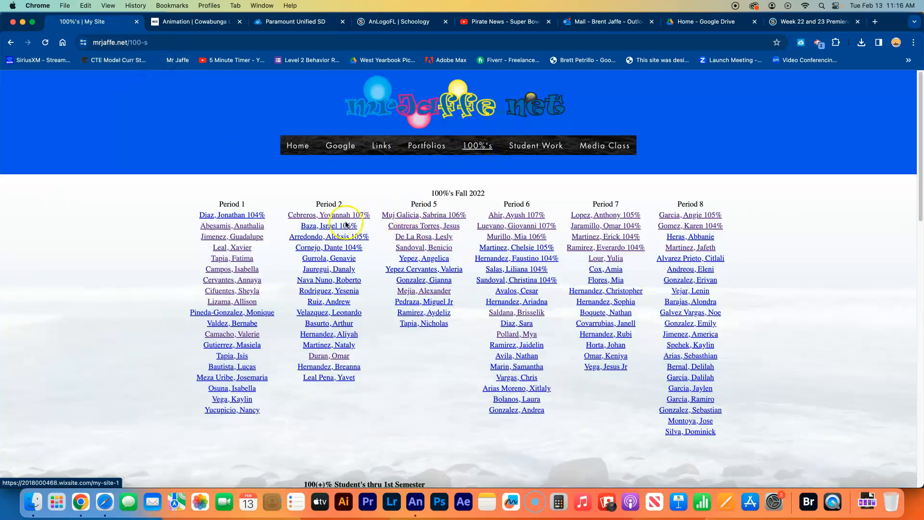
click(407, 217)
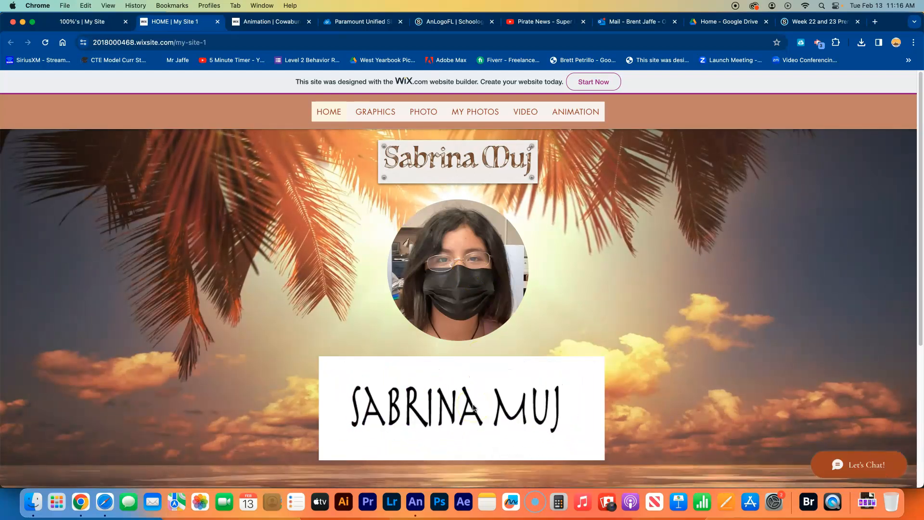
click(462, 409)
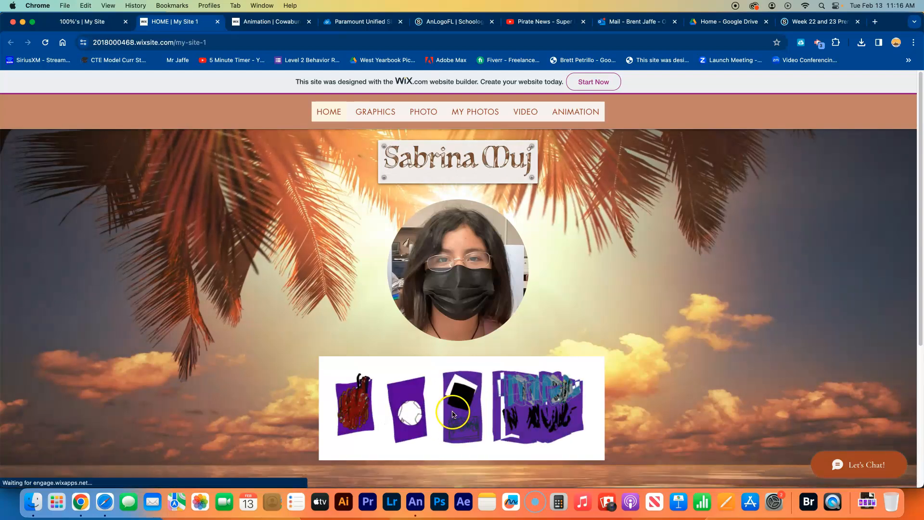